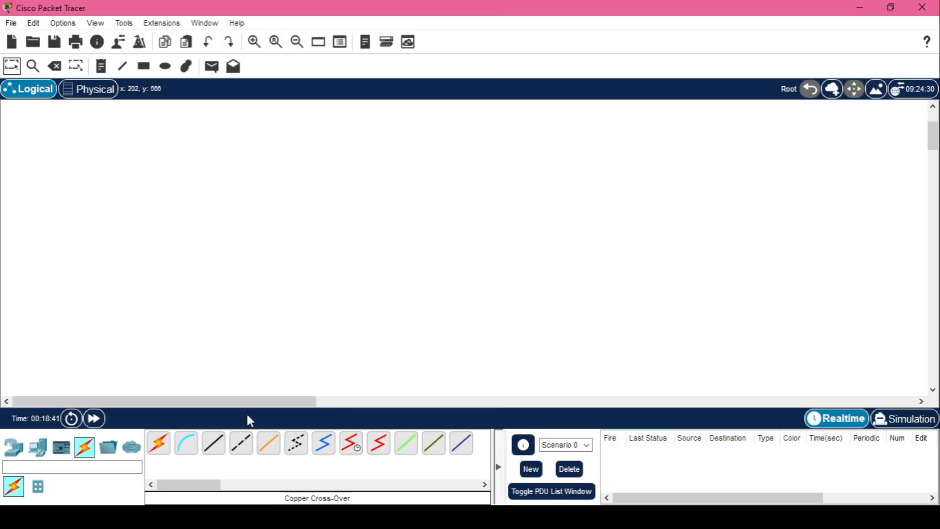
Place a 2960 switch in the middle of the empty logical workspace.
{"action": "left_click", "coordinate": [15, 447]}
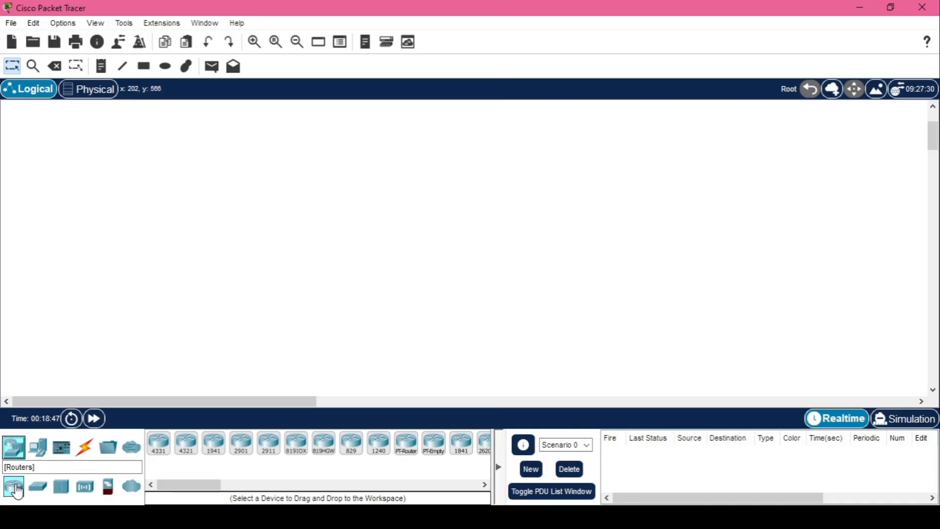
{"action": "left_click", "coordinate": [39, 488]}
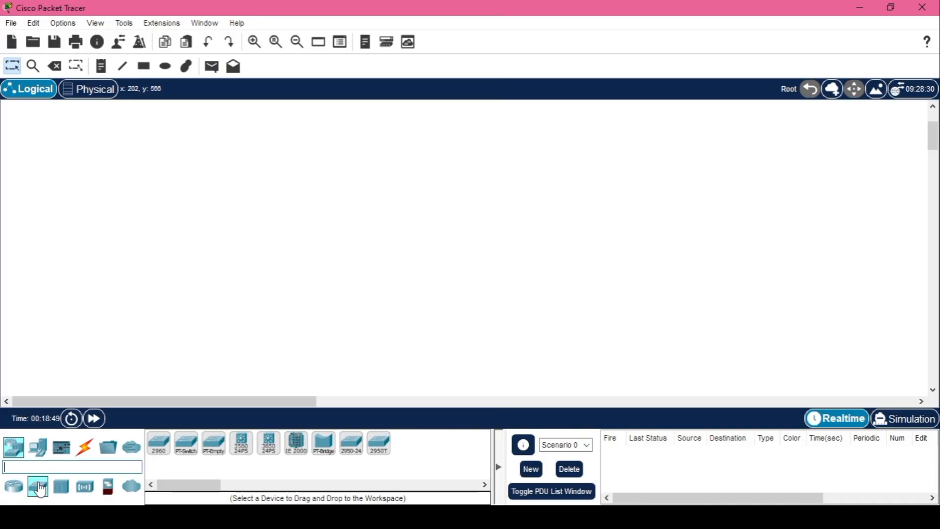
{"action": "left_click", "coordinate": [167, 450]}
{"action": "left_click", "coordinate": [349, 245]}
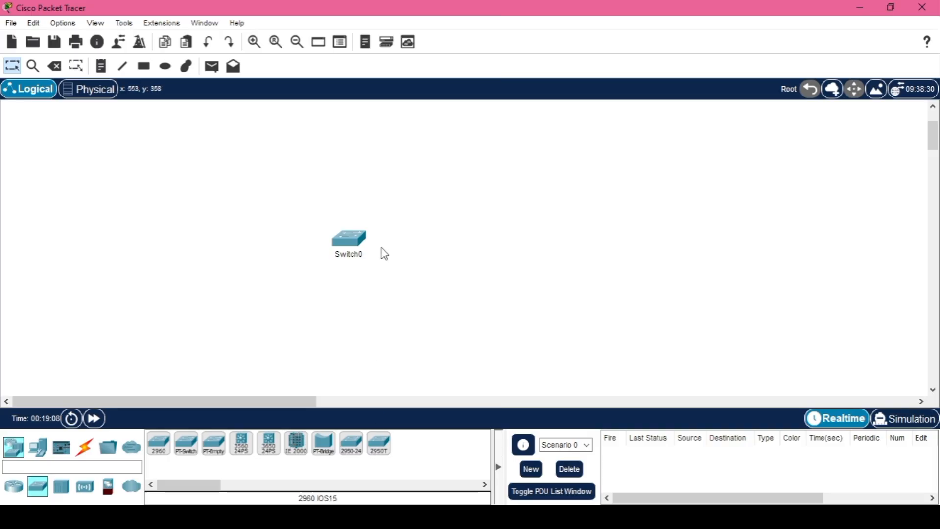
{"action": "mouse_move", "coordinate": [361, 246]}
Place four PCs in a row below the switch, align the second with the others, and centre the switch above them.
{"action": "left_click", "coordinate": [40, 455]}
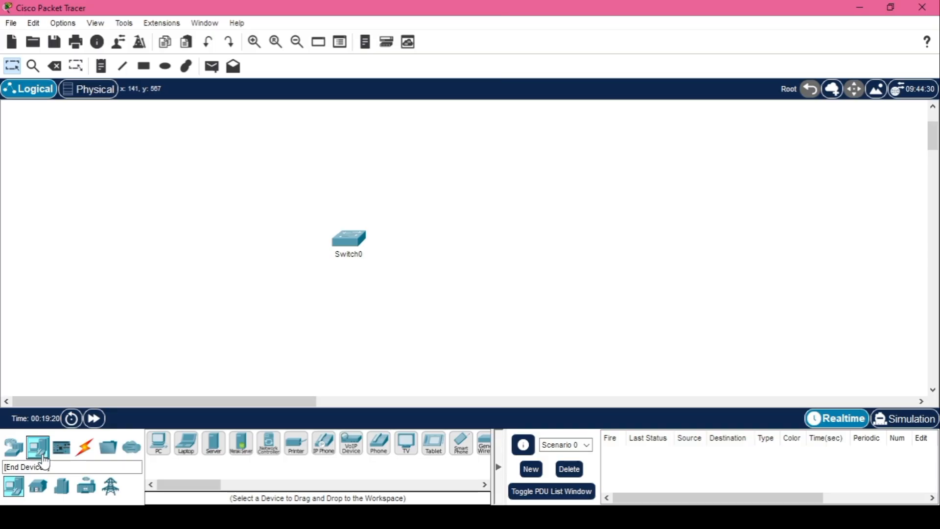
{"action": "left_click", "coordinate": [159, 442]}
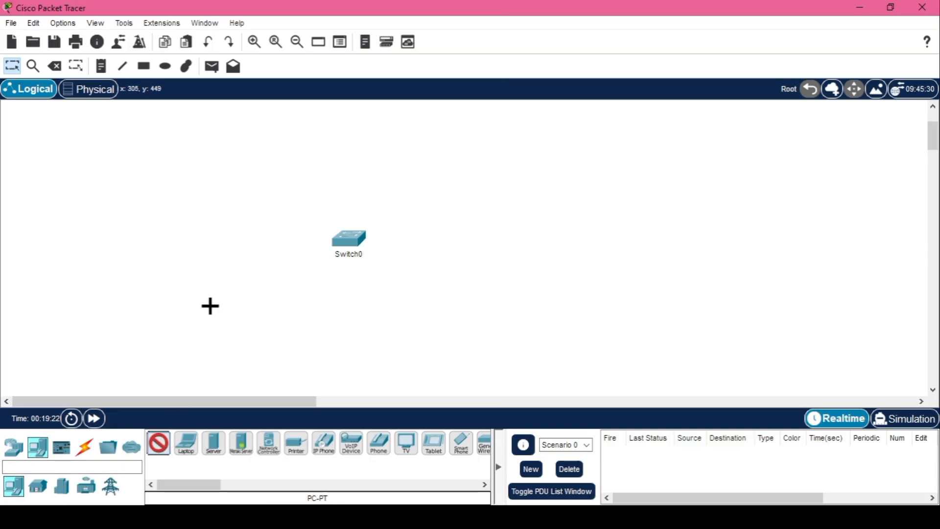
{"action": "left_click", "coordinate": [225, 322]}
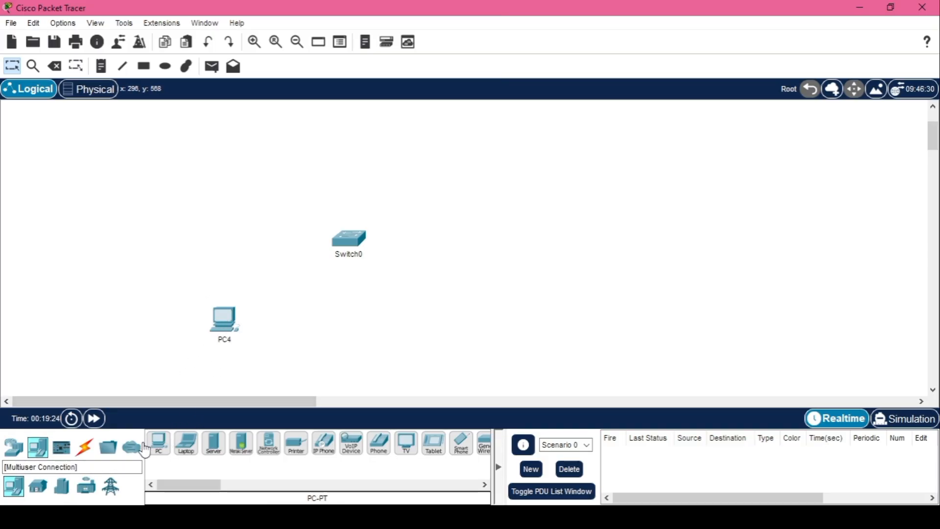
{"action": "left_click", "coordinate": [159, 443]}
{"action": "left_click", "coordinate": [360, 316]}
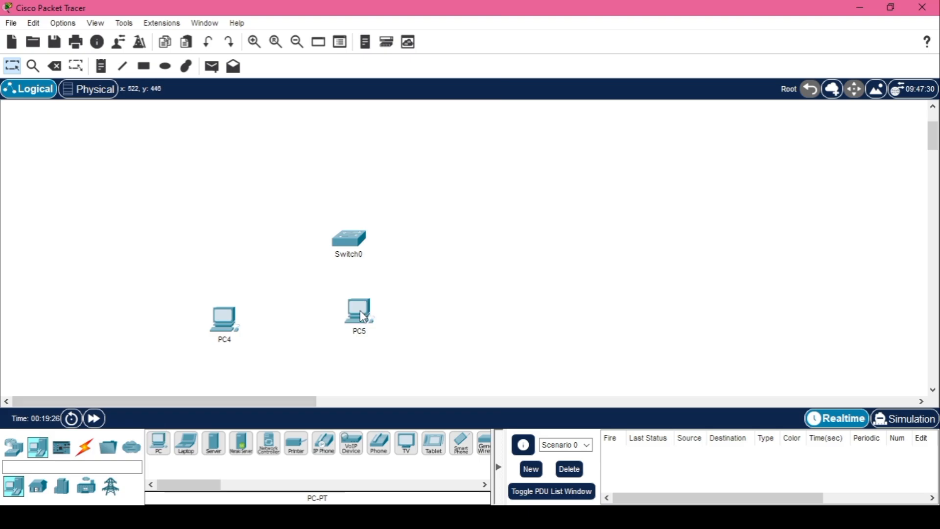
{"action": "left_click", "coordinate": [163, 437]}
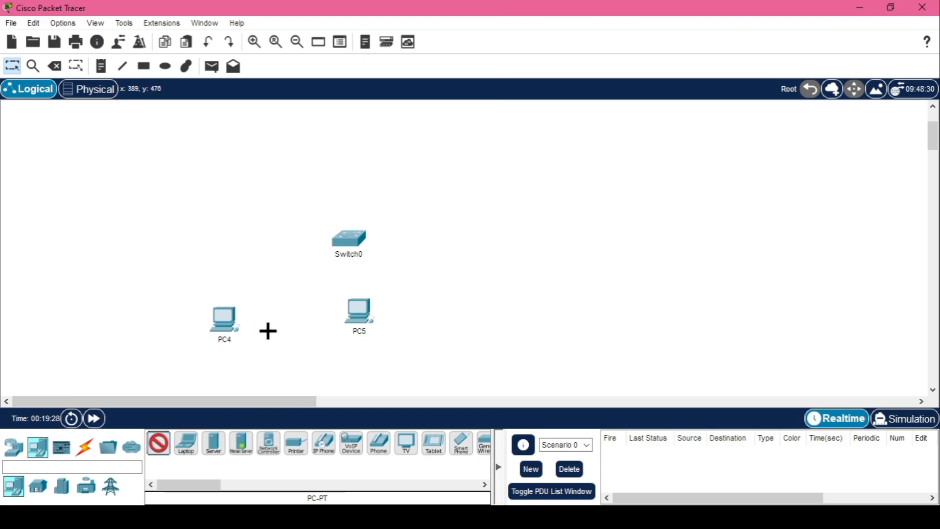
{"action": "left_click", "coordinate": [459, 317]}
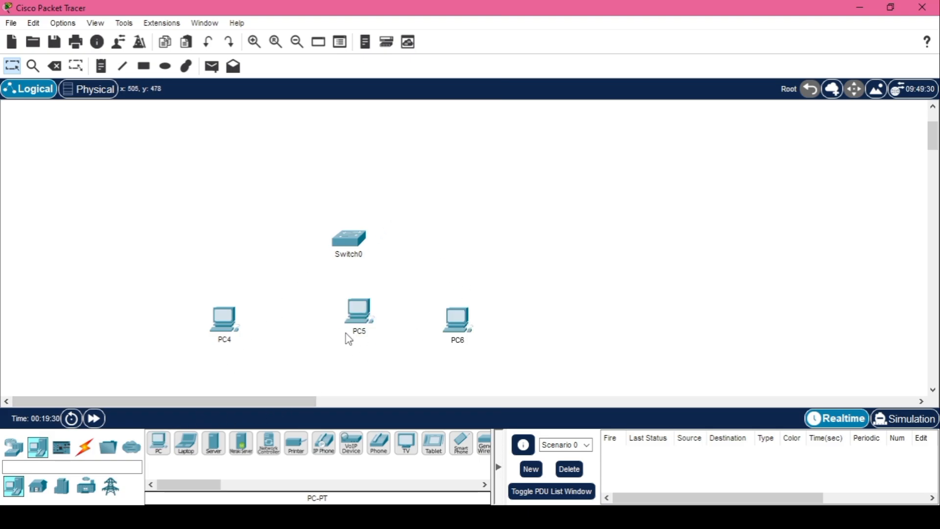
{"action": "left_click_drag", "start_coordinate": [353, 323], "coordinate": [339, 333]}
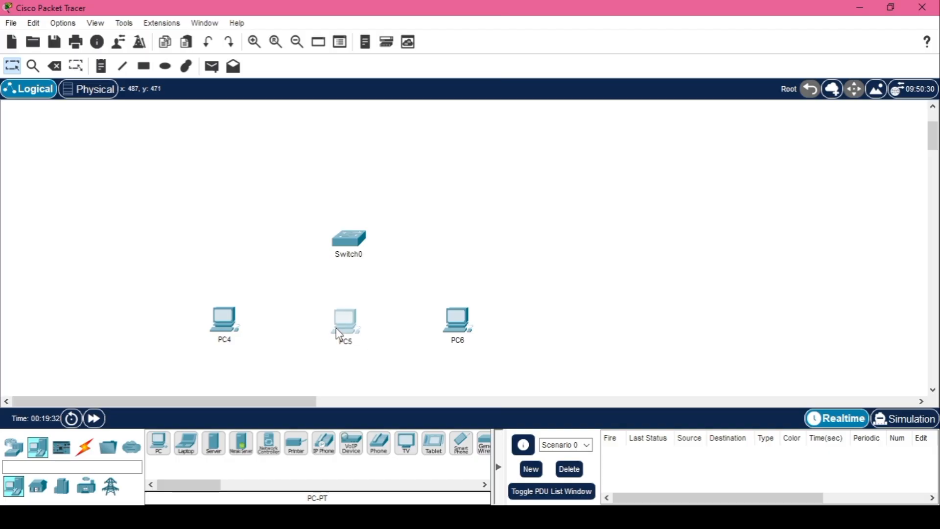
{"action": "left_click", "coordinate": [166, 452]}
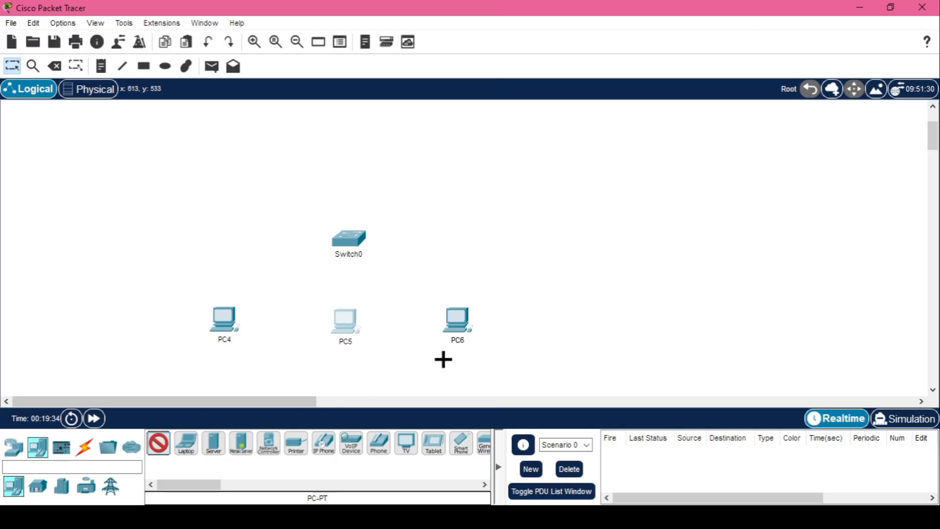
{"action": "left_click", "coordinate": [565, 316]}
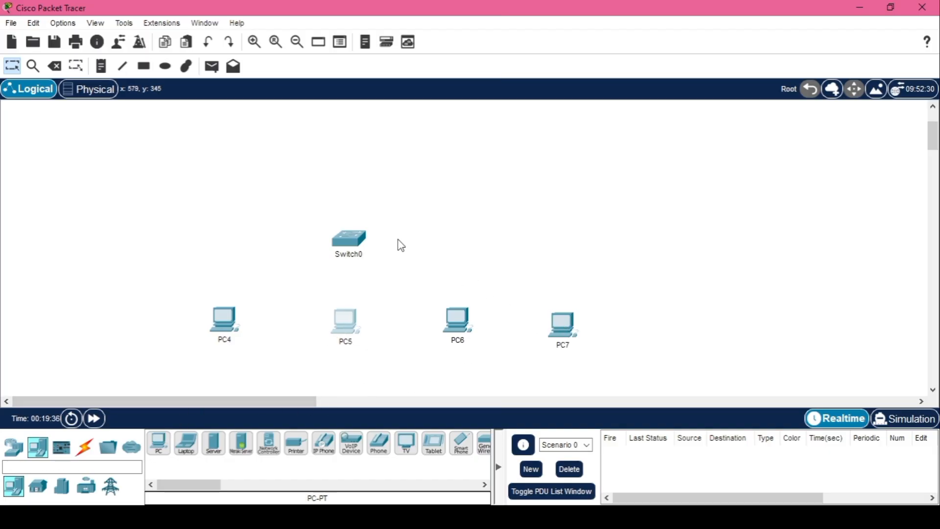
{"action": "left_click_drag", "start_coordinate": [367, 245], "coordinate": [412, 251]}
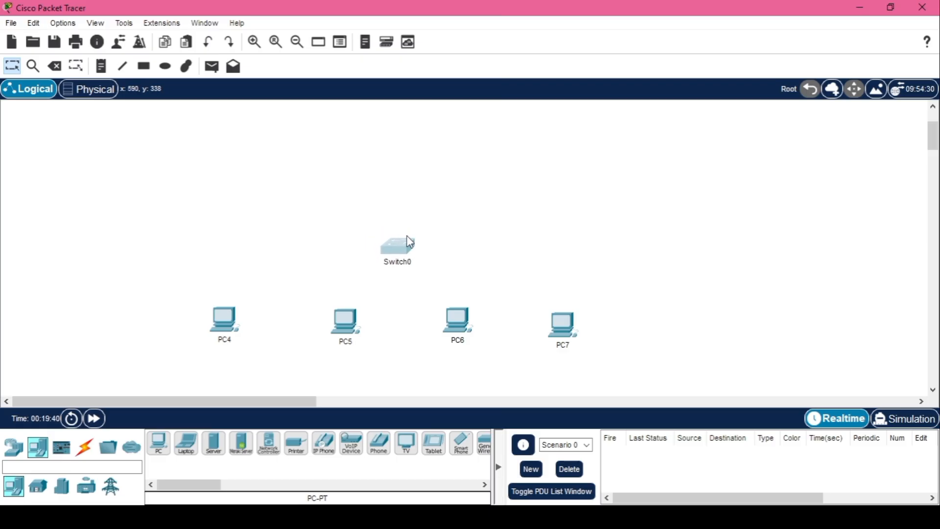
{"action": "left_click", "coordinate": [294, 257]}
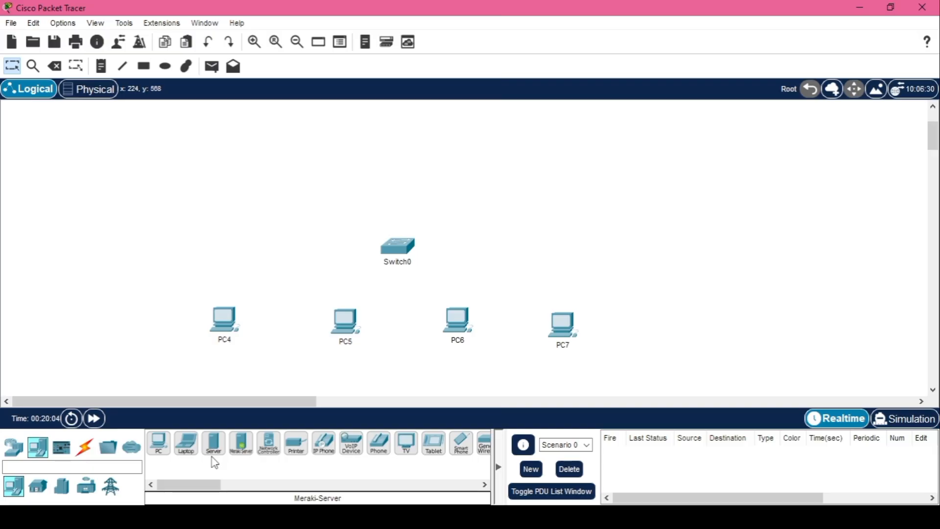
Connect PC4's FastEthernet0 port to the switch's FastEthernet0/1 port with a copper straight-through cable.
{"action": "left_click", "coordinate": [85, 451]}
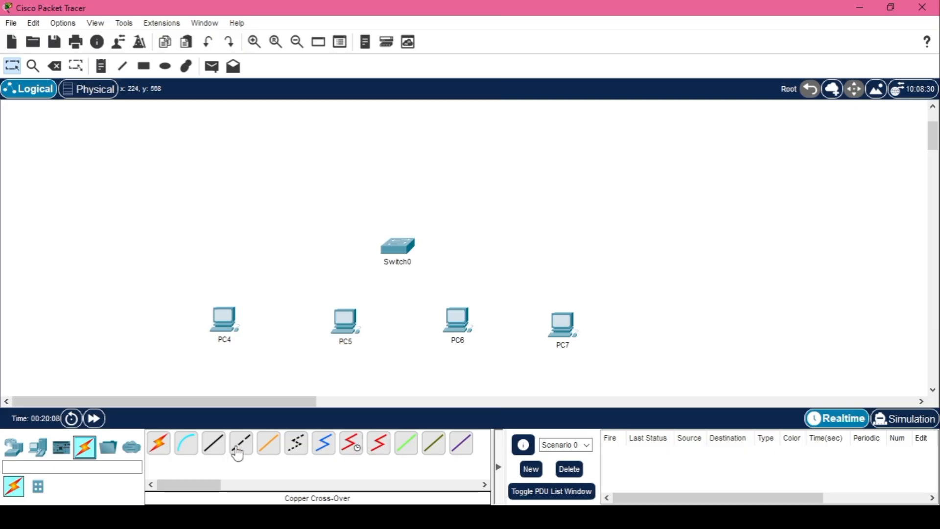
{"action": "left_click", "coordinate": [216, 446]}
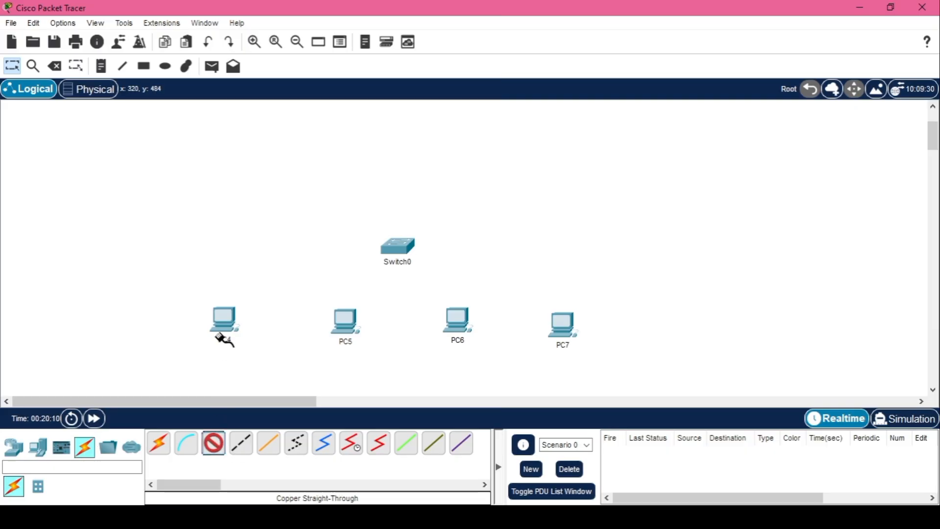
{"action": "left_click", "coordinate": [222, 321]}
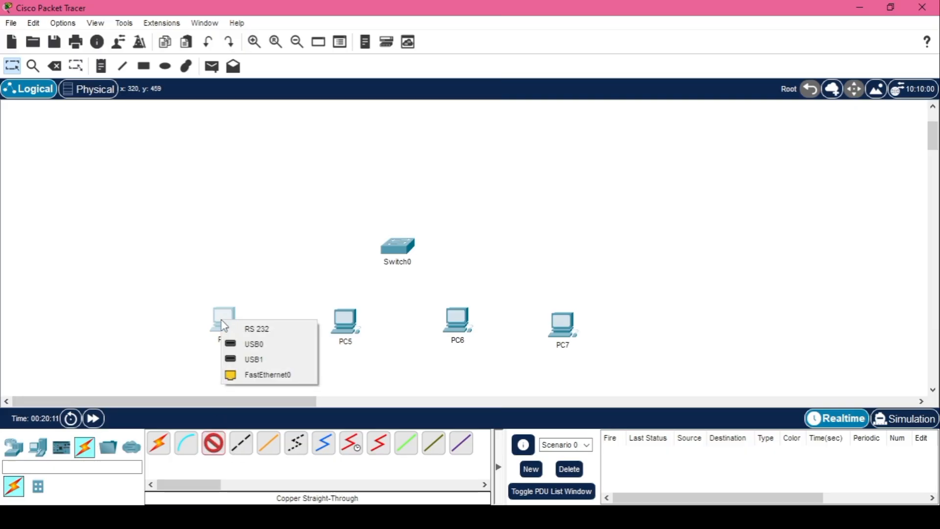
{"action": "left_click", "coordinate": [251, 376]}
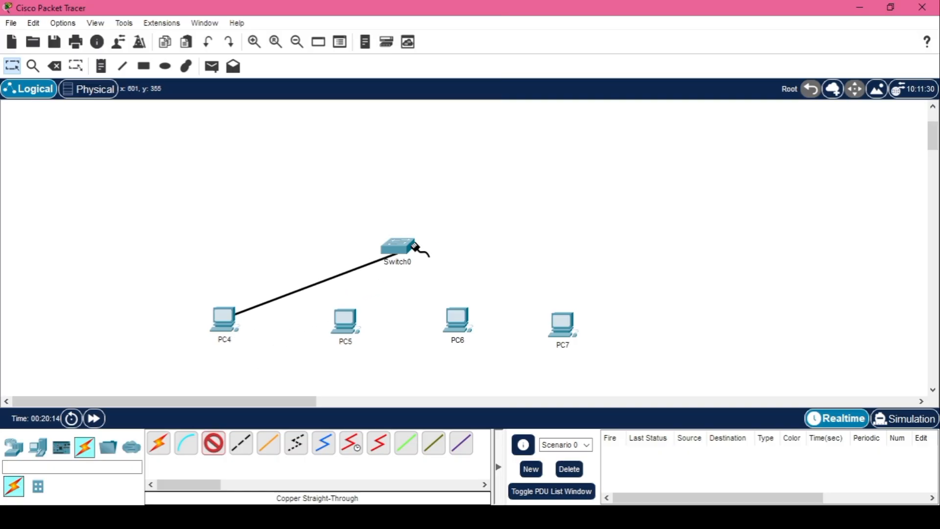
{"action": "left_click", "coordinate": [398, 246]}
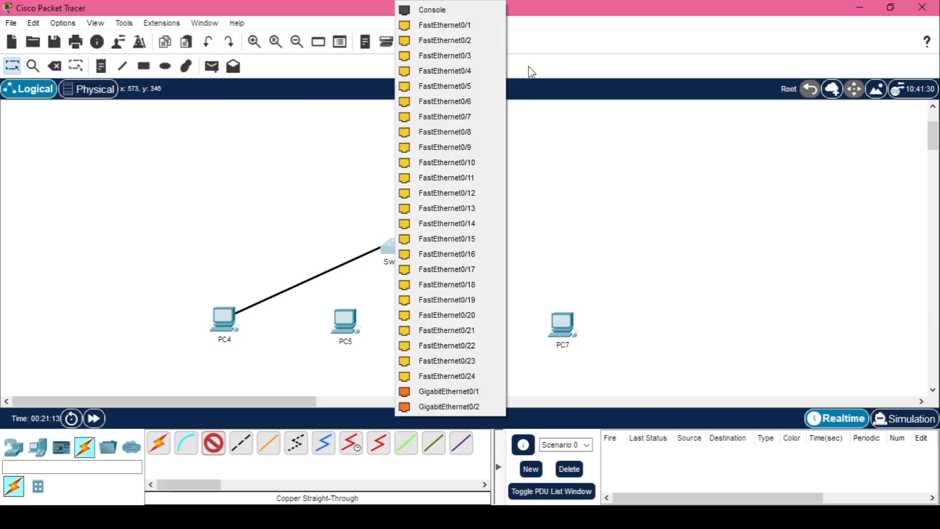
{"action": "left_click", "coordinate": [467, 31]}
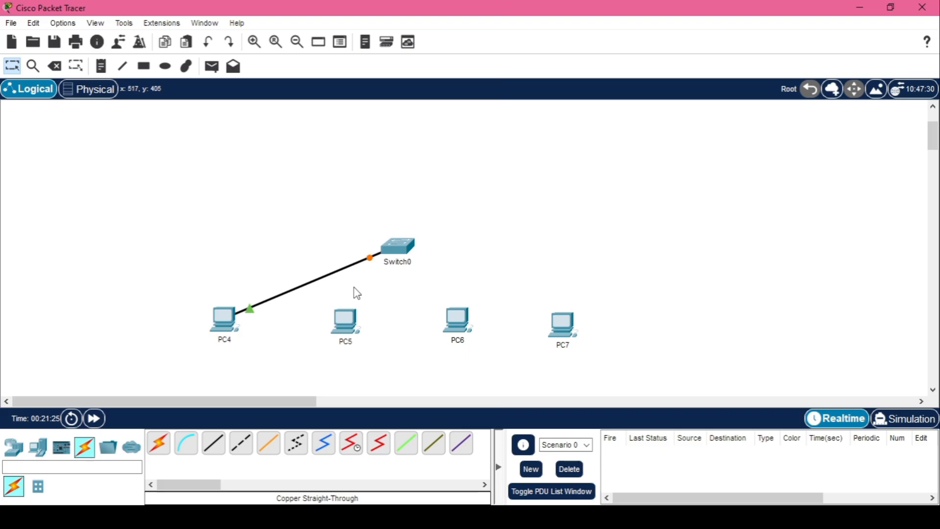
Connect PC5 and PC6 to the switch using the automatically chosen connection type.
{"action": "left_click", "coordinate": [160, 447]}
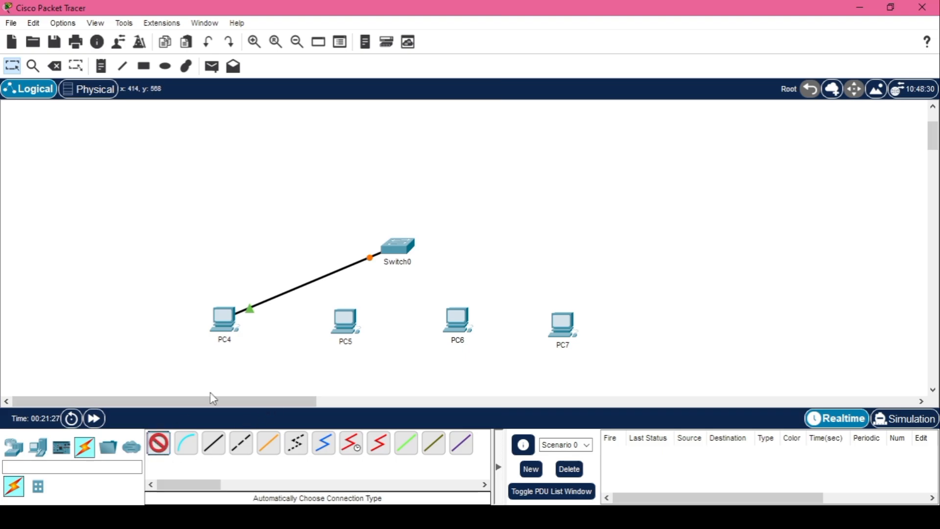
{"action": "left_click", "coordinate": [339, 331]}
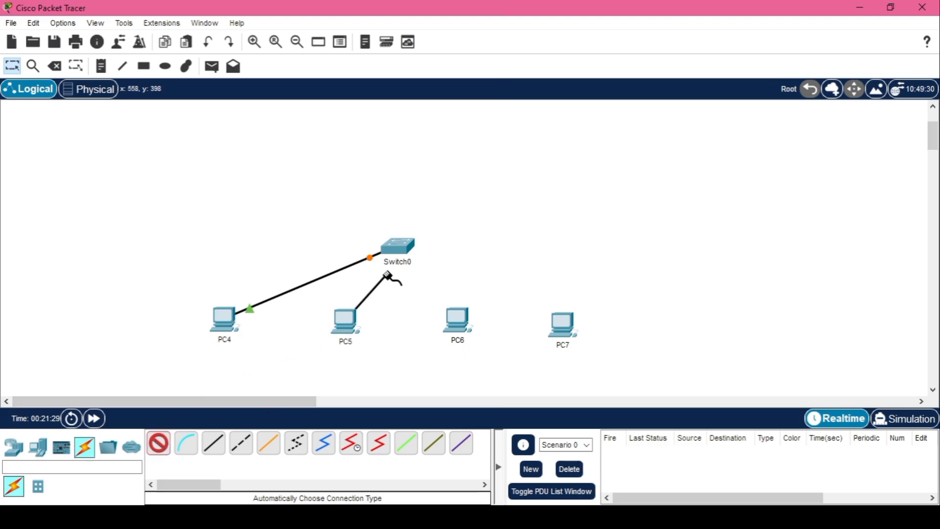
{"action": "left_click", "coordinate": [403, 251]}
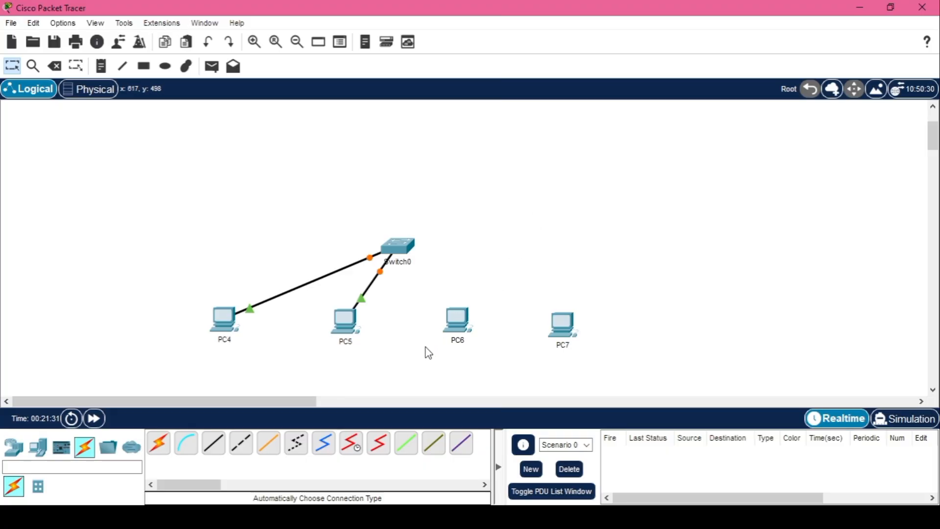
{"action": "left_click", "coordinate": [161, 453]}
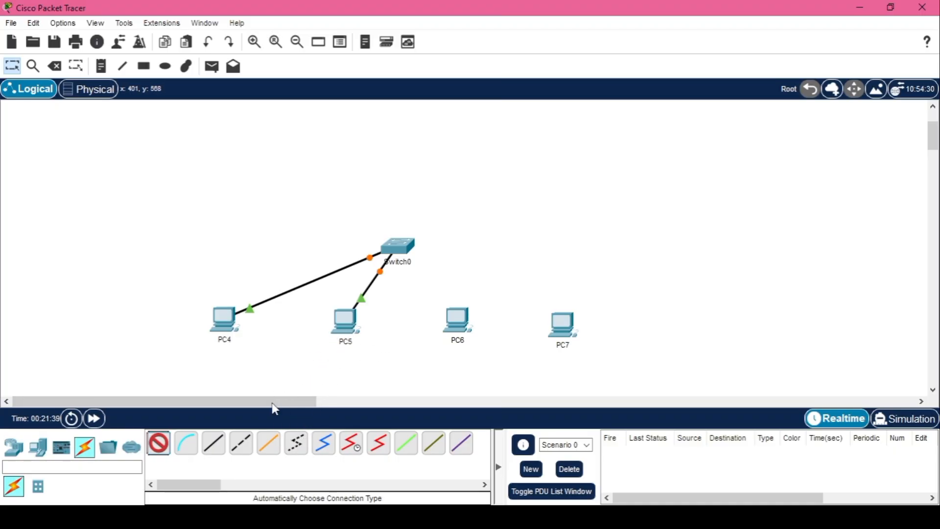
{"action": "left_click", "coordinate": [446, 329]}
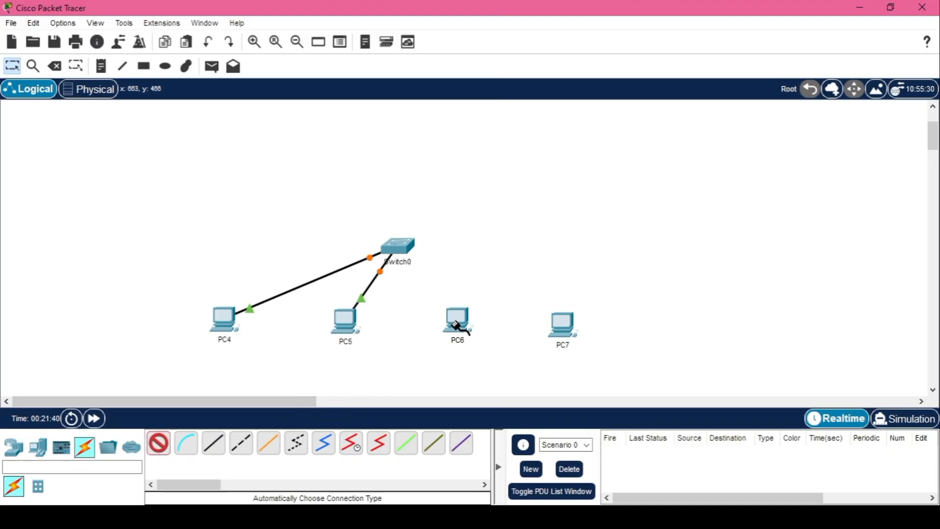
{"action": "left_click", "coordinate": [397, 246]}
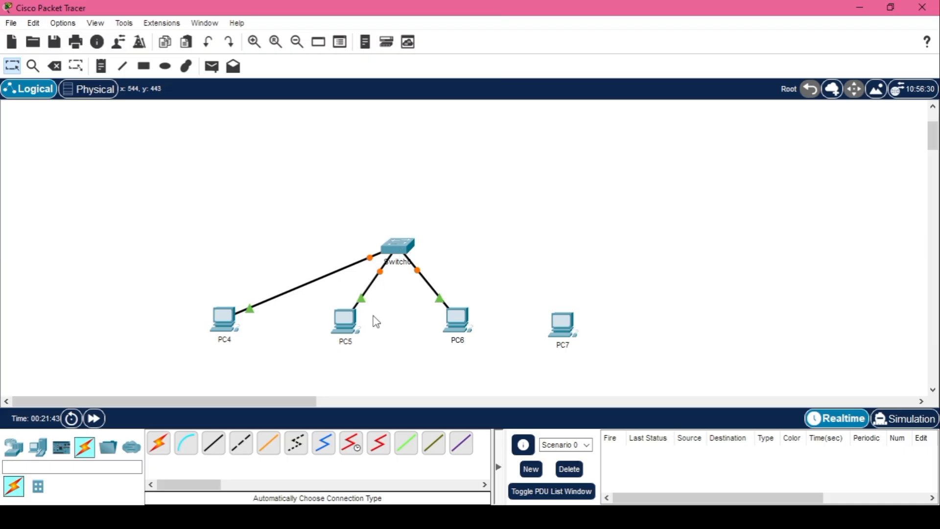
Connect PC7's FastEthernet0 port to the switch's FastEthernet0/4 port with a copper straight-through cable.
{"action": "left_click", "coordinate": [213, 443]}
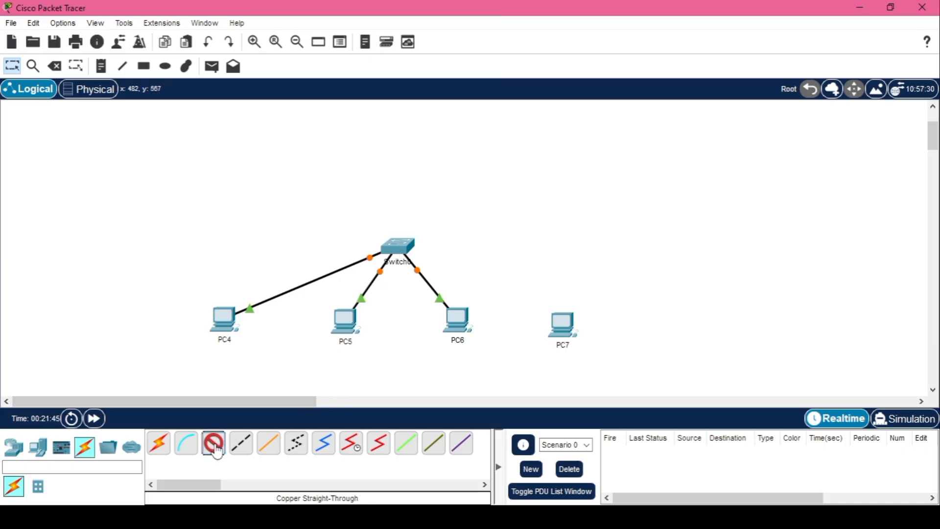
{"action": "left_click", "coordinate": [558, 326]}
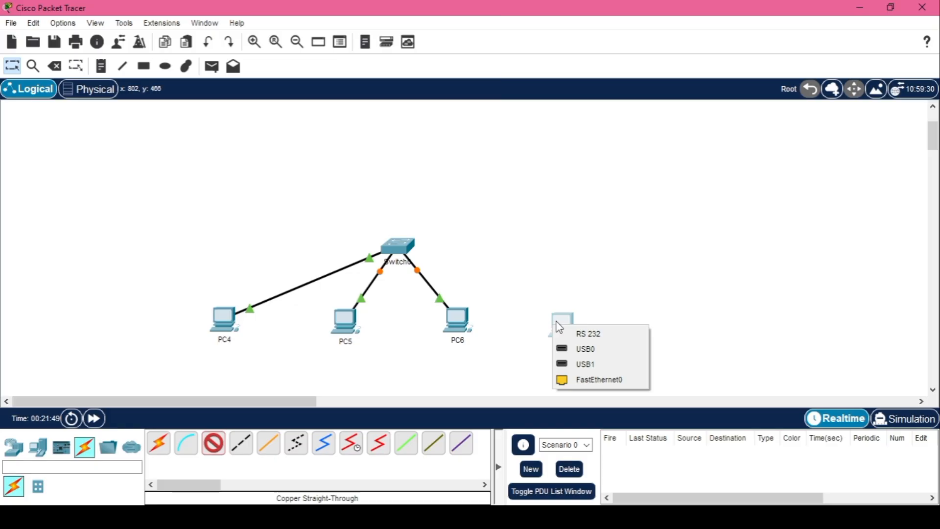
{"action": "left_click", "coordinate": [609, 378]}
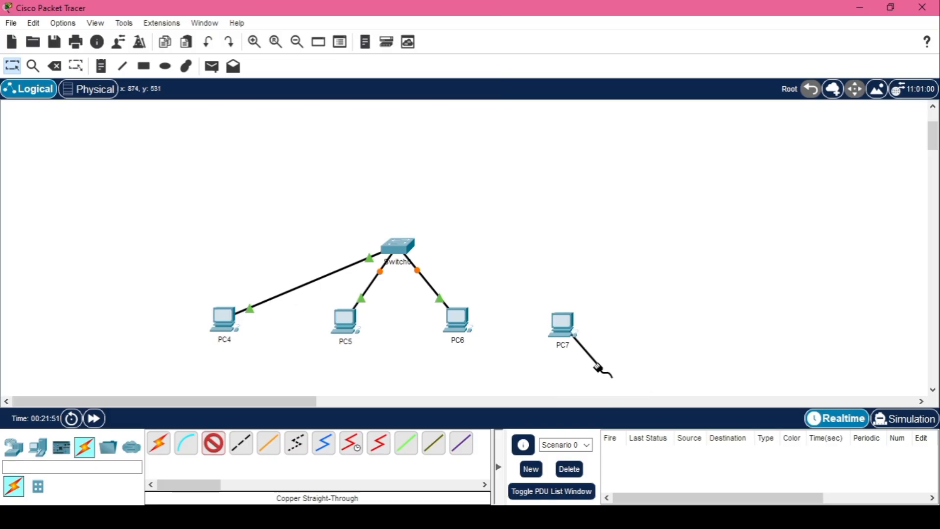
{"action": "left_click", "coordinate": [406, 247]}
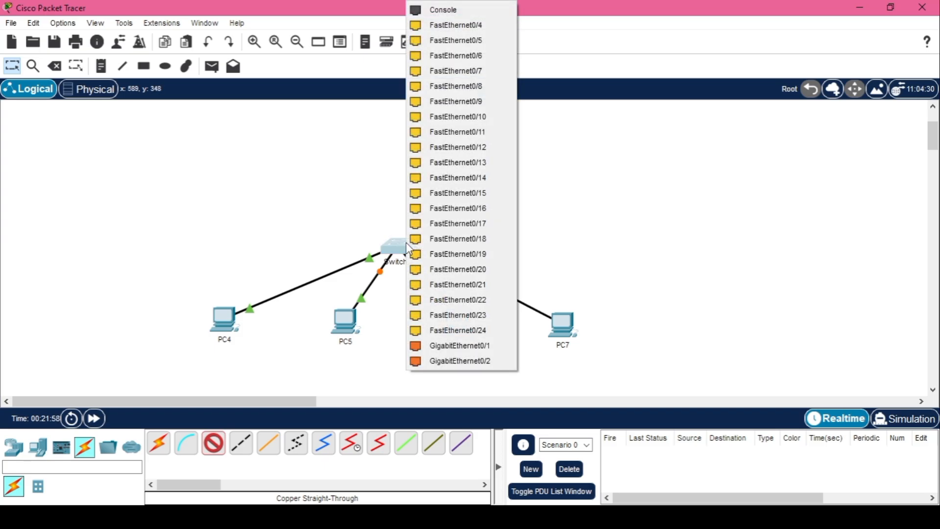
{"action": "left_click", "coordinate": [435, 25]}
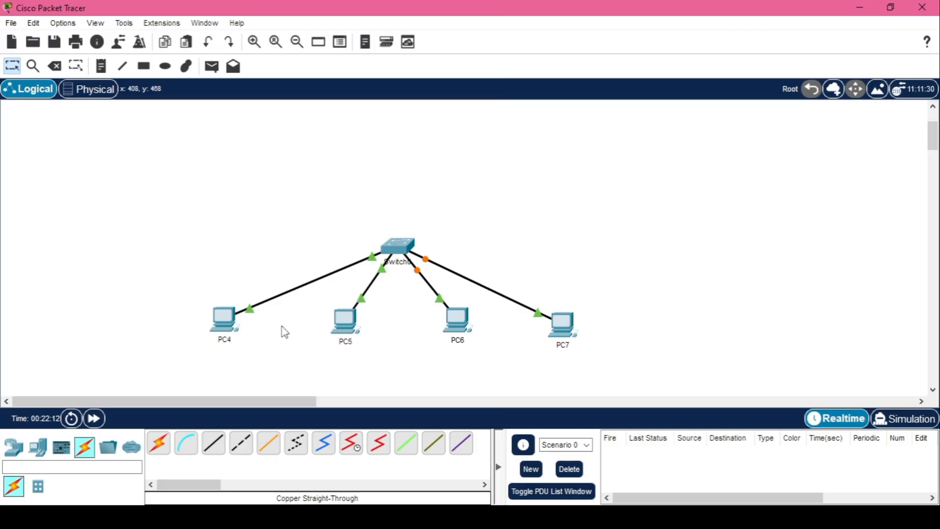
Configure PC4 with static IPv4 address 192.168.100.1, subnet mask 255.255.255.0 and default gateway 192.168.100.1.
{"action": "left_click", "coordinate": [223, 322]}
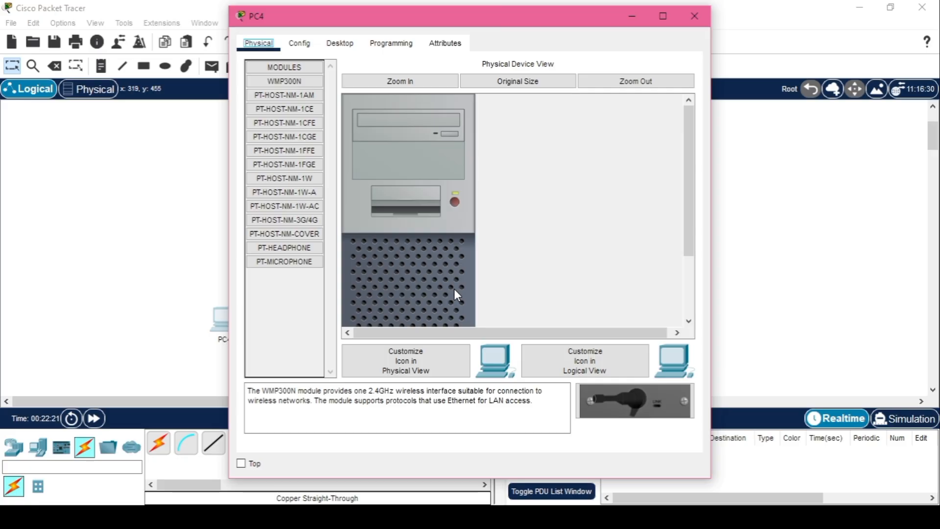
{"action": "left_click", "coordinate": [338, 43]}
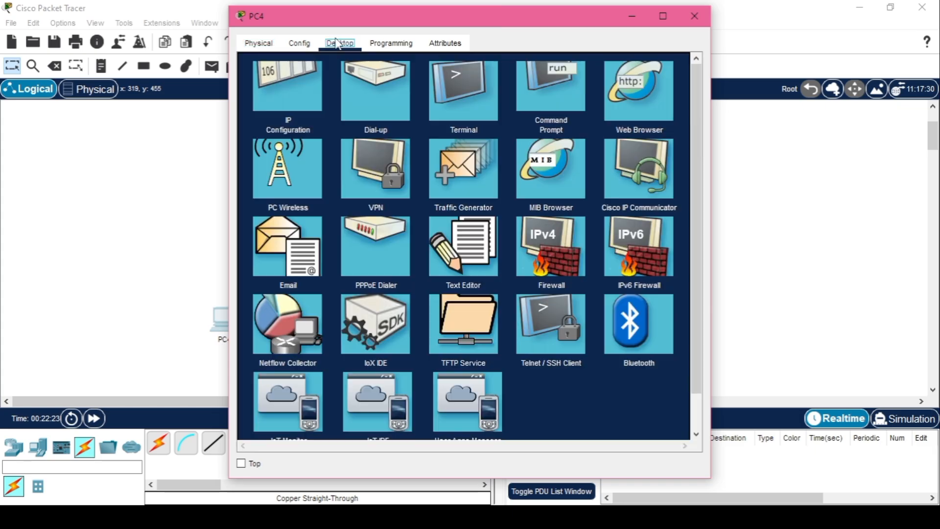
{"action": "left_click", "coordinate": [280, 122]}
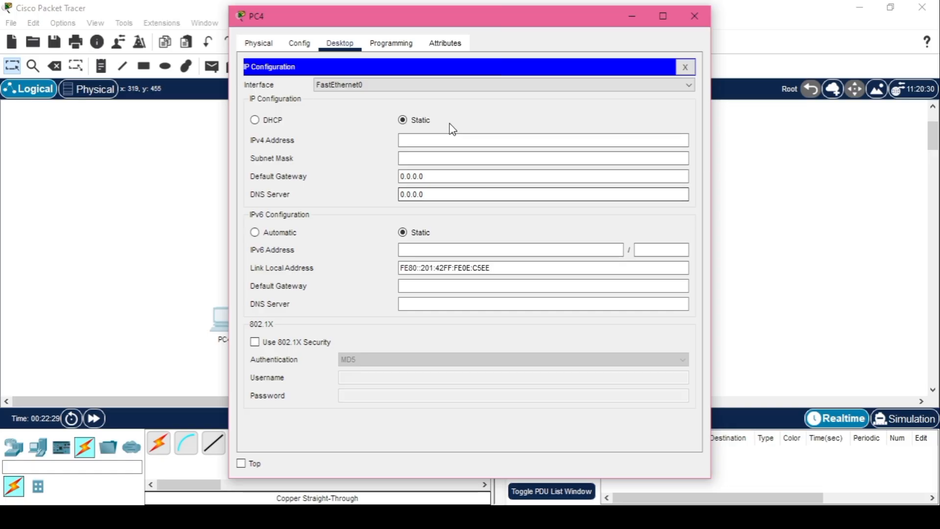
{"action": "left_click", "coordinate": [441, 140]}
{"action": "type", "text": "19"}
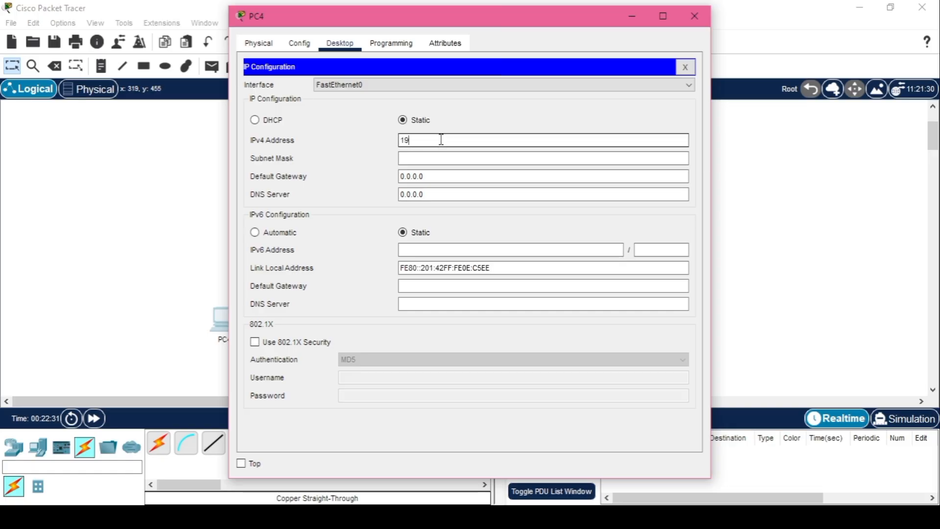
{"action": "type", "text": "2.168"}
{"action": "type", "text": ".11"}
{"action": "type", "text": "00"}
{"action": "type", "text": ".1"}
{"action": "key", "text": "Tab"}
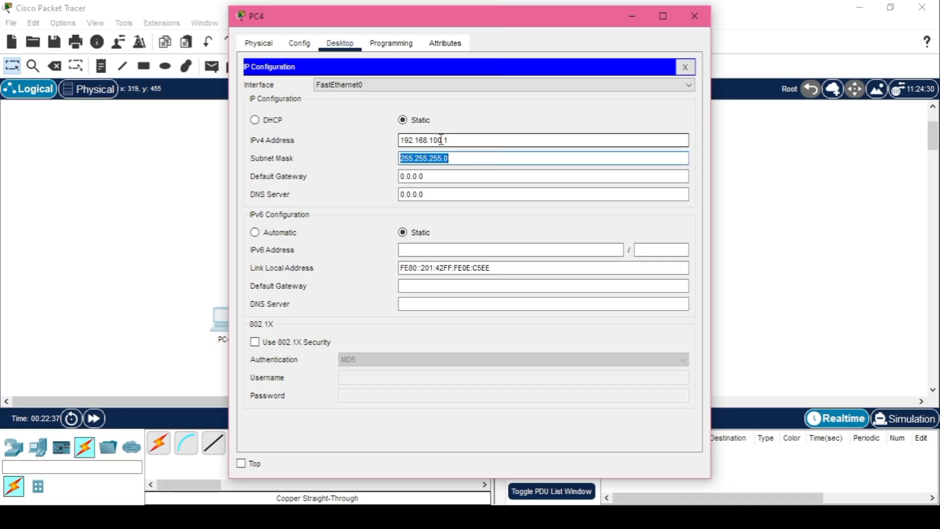
{"action": "key", "text": "Tab"}
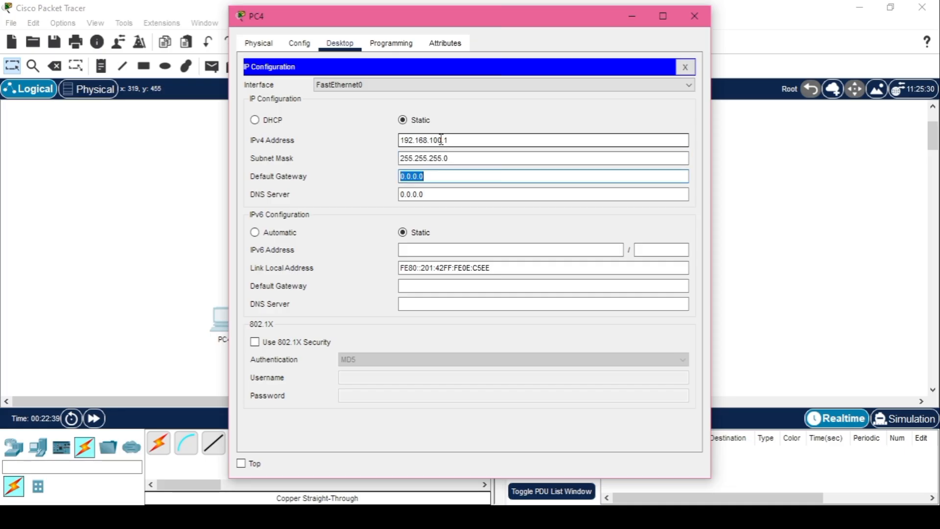
{"action": "type", "text": "192.168.100.1"}
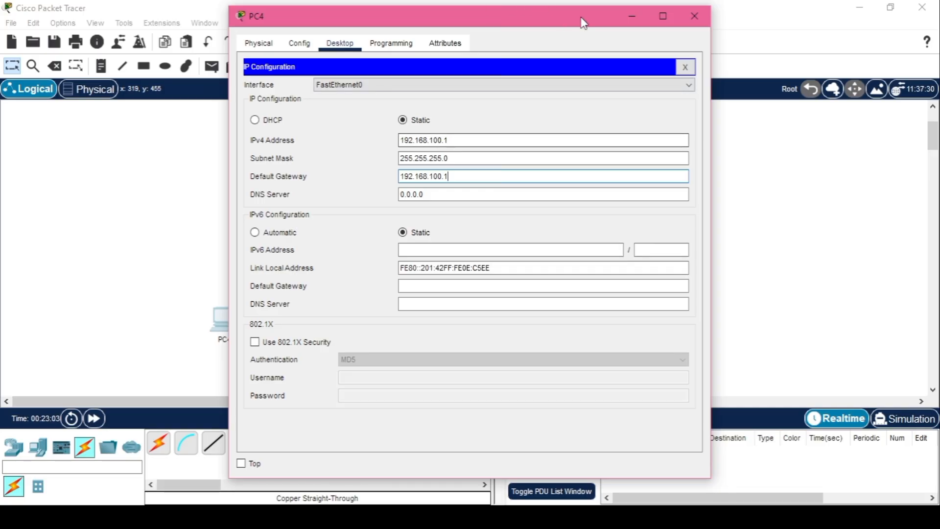
{"action": "left_click", "coordinate": [695, 17]}
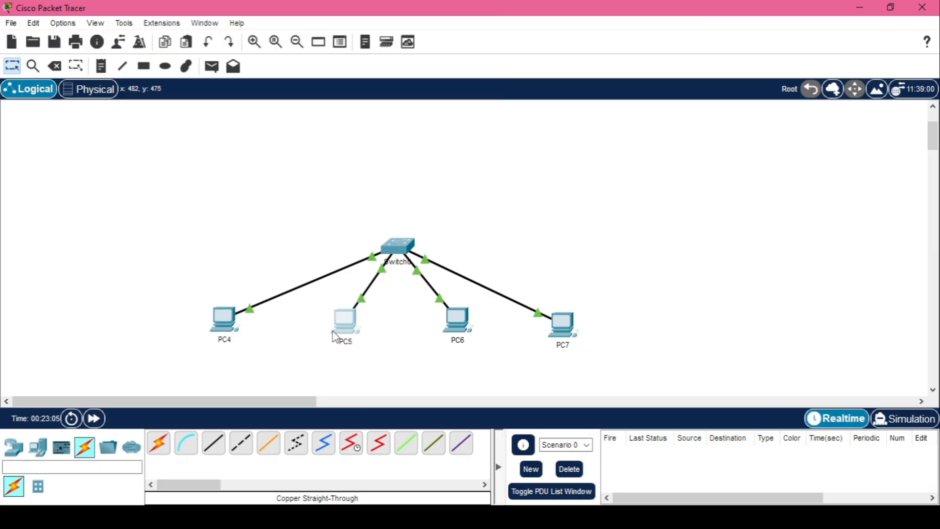
Configure PC5 with static IPv4 address 192.168.100.2, subnet mask 255.255.255.0 and default gateway 192.168.100.1.
{"action": "left_click", "coordinate": [334, 336]}
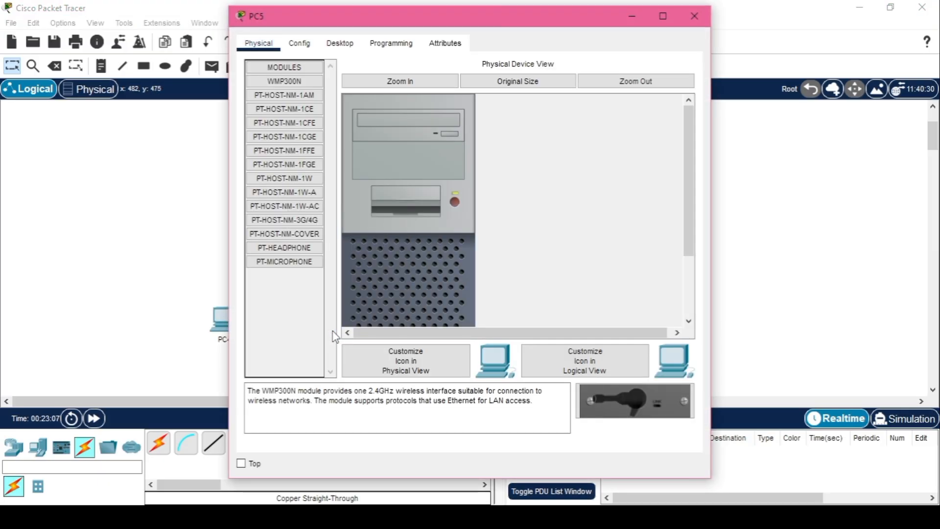
{"action": "left_click", "coordinate": [300, 45]}
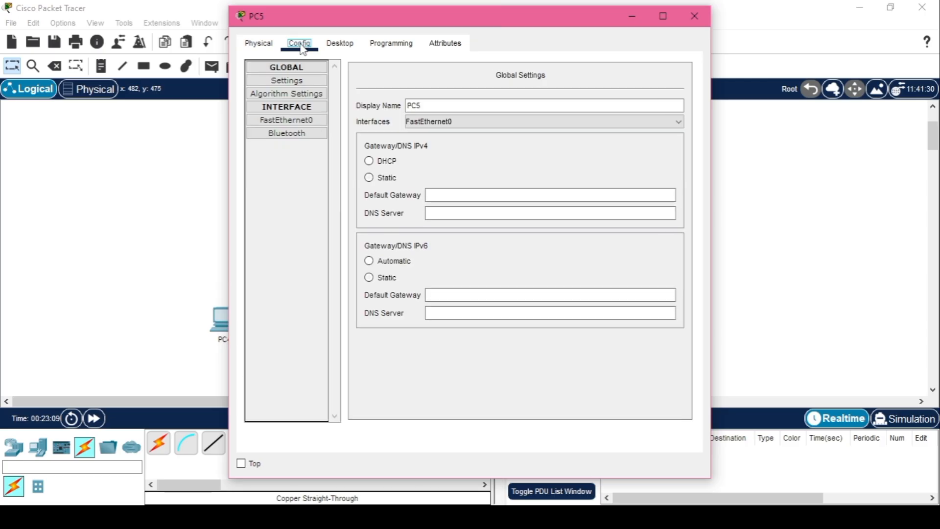
{"action": "left_click", "coordinate": [333, 45]}
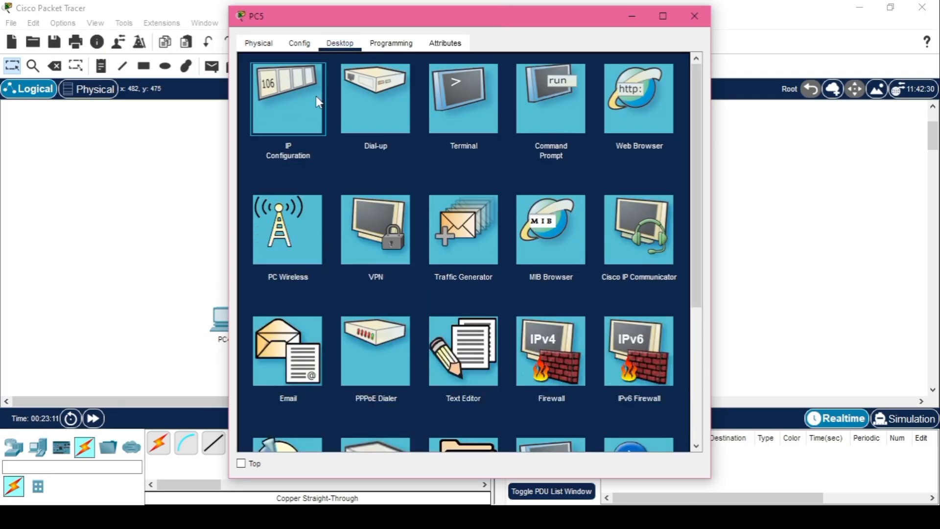
{"action": "left_click", "coordinate": [316, 96]}
{"action": "left_click", "coordinate": [449, 142]}
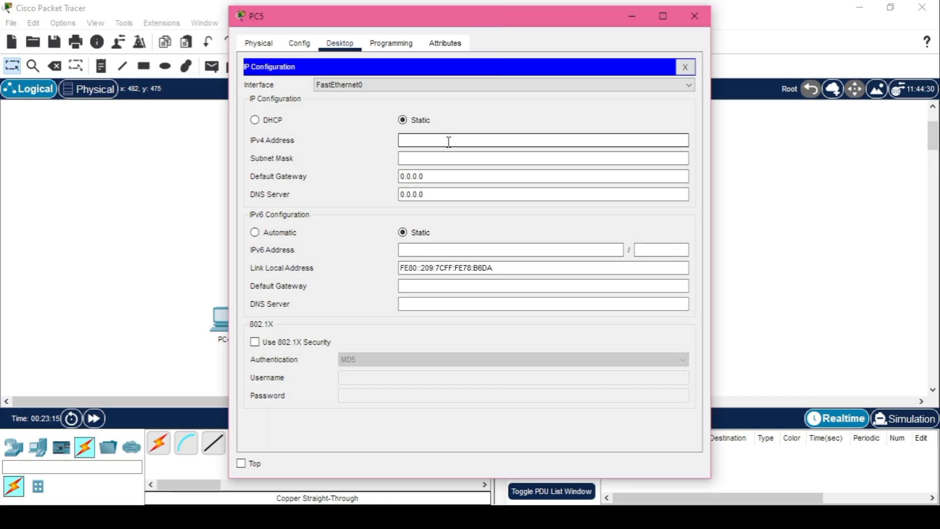
{"action": "type", "text": "192.168.100.2"}
{"action": "key", "text": "Tab"}
{"action": "key", "text": "Tab"}
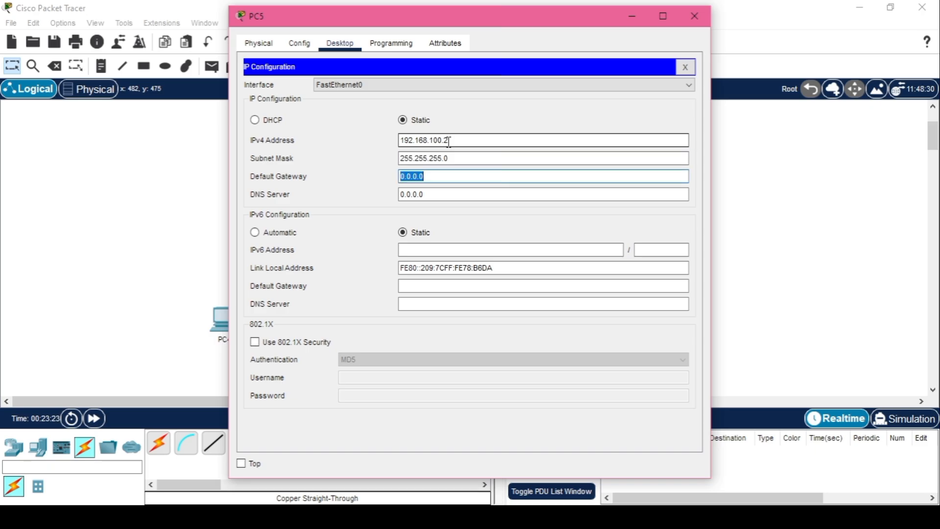
{"action": "type", "text": "192.168.100.1"}
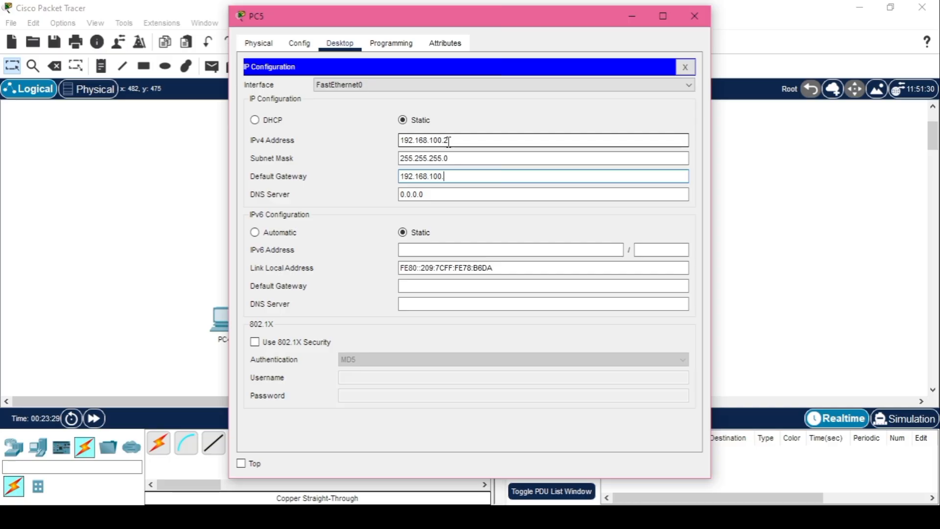
{"action": "left_click", "coordinate": [693, 16]}
Configure PC6 with static IPv4 address 192.168.100.3, subnet mask 255.255.255.0 and default gateway 192.168.100.1.
{"action": "left_click", "coordinate": [450, 333]}
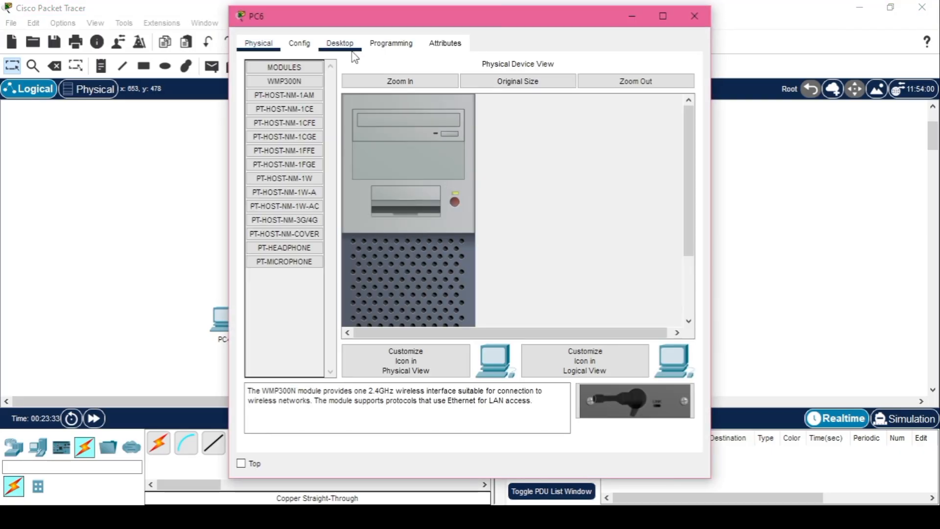
{"action": "left_click", "coordinate": [341, 43]}
{"action": "left_click", "coordinate": [293, 115]}
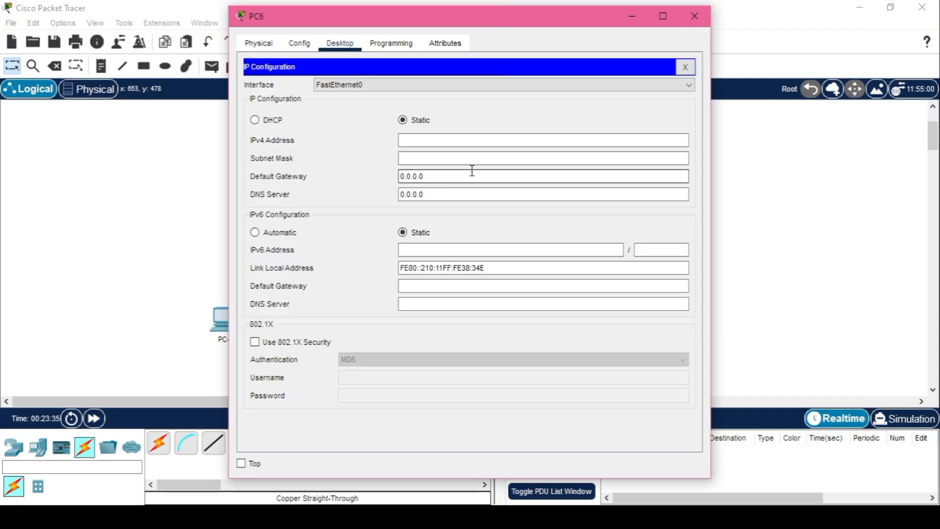
{"action": "left_click", "coordinate": [462, 140]}
{"action": "type", "text": "19"}
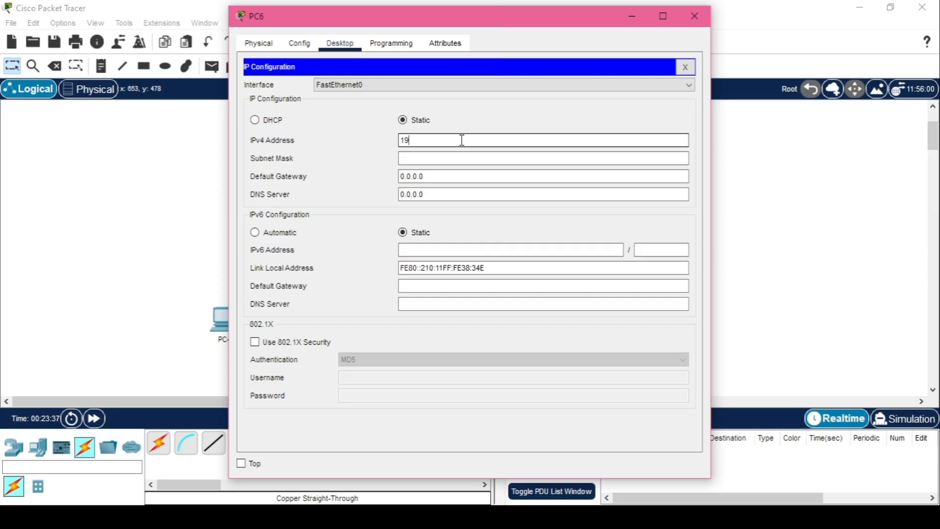
{"action": "type", "text": "2.168.100.3"}
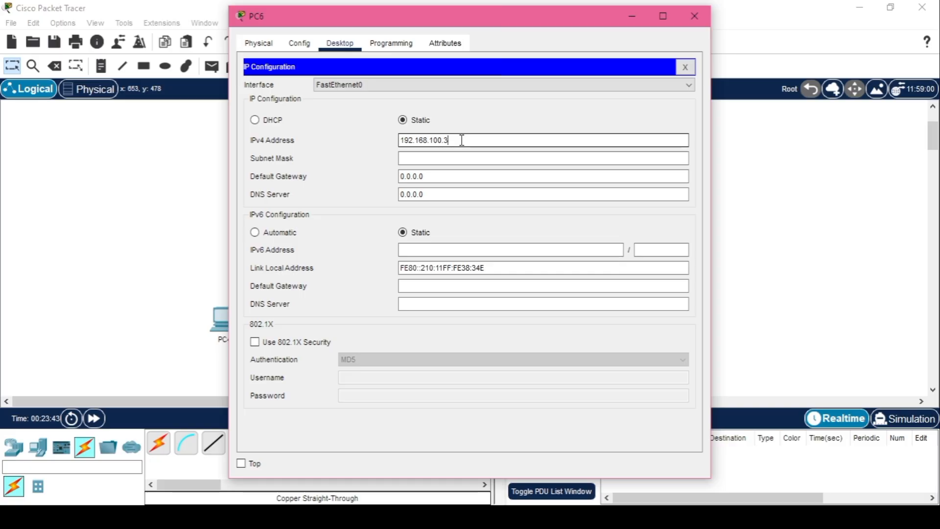
{"action": "key", "text": "Tab"}
{"action": "key", "text": "Tab"}
{"action": "type", "text": "192."}
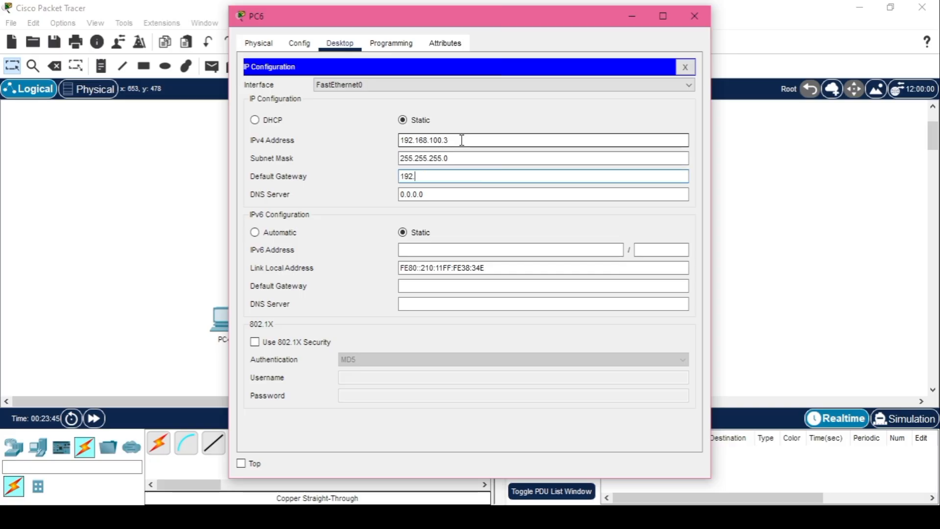
{"action": "type", "text": "168.100.1"}
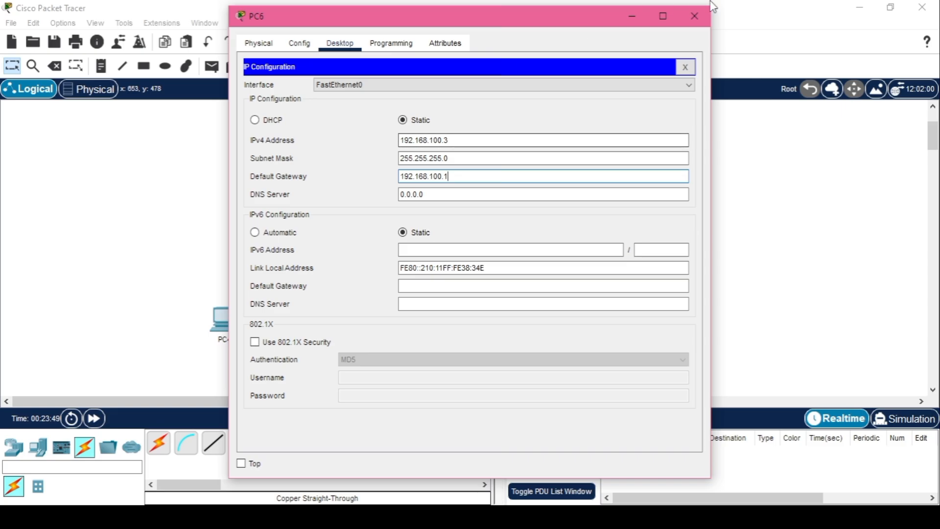
{"action": "left_click", "coordinate": [694, 16]}
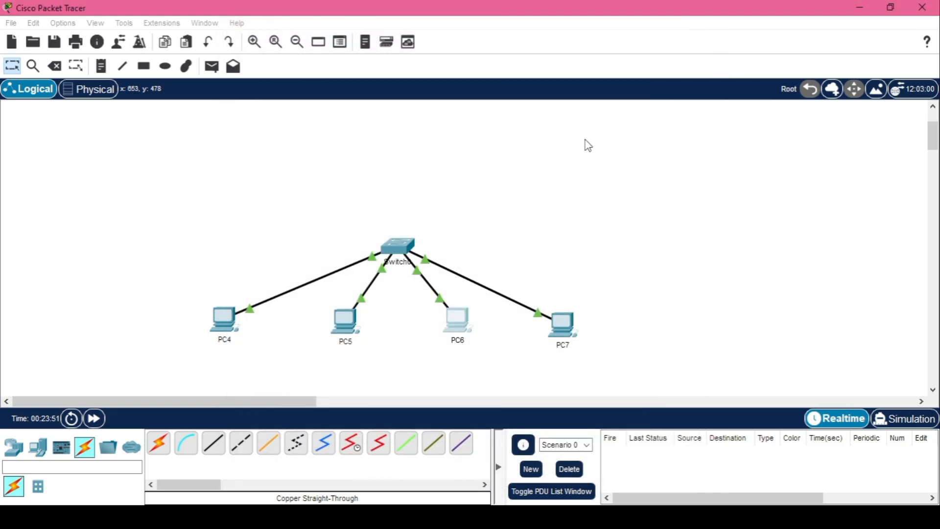
Configure PC7 with static IPv4 address 192.168.100.4, subnet mask 255.255.255.0 and default gateway 192.168.100.1.
{"action": "left_click", "coordinate": [553, 320]}
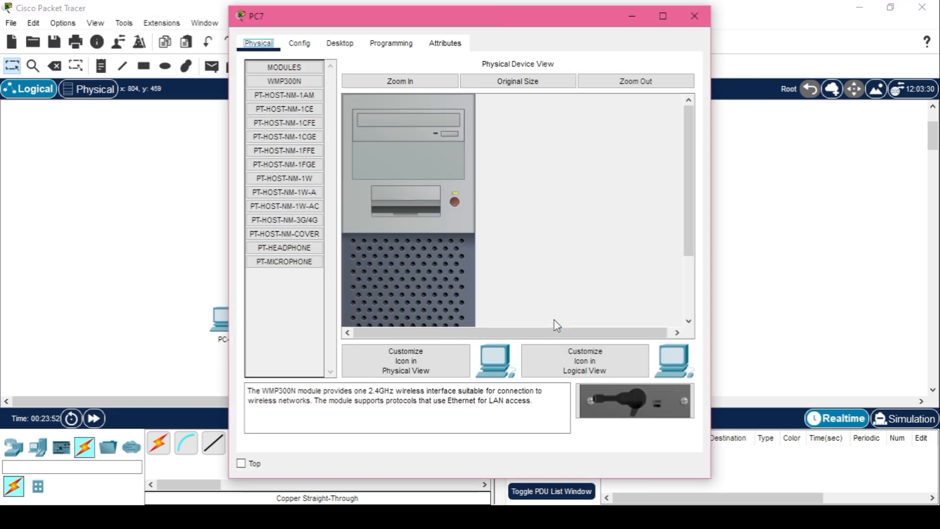
{"action": "left_click", "coordinate": [342, 47]}
{"action": "left_click", "coordinate": [295, 114]}
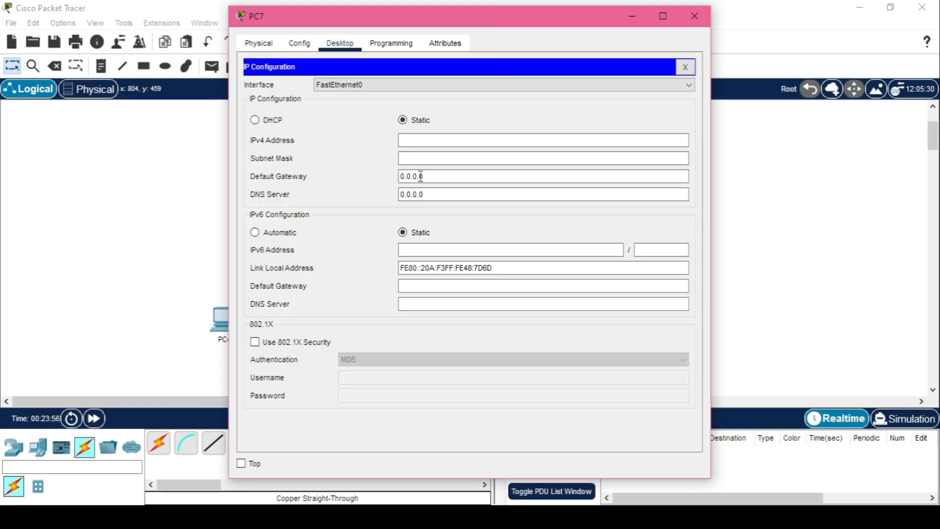
{"action": "left_click", "coordinate": [428, 135]}
{"action": "type", "text": "192"}
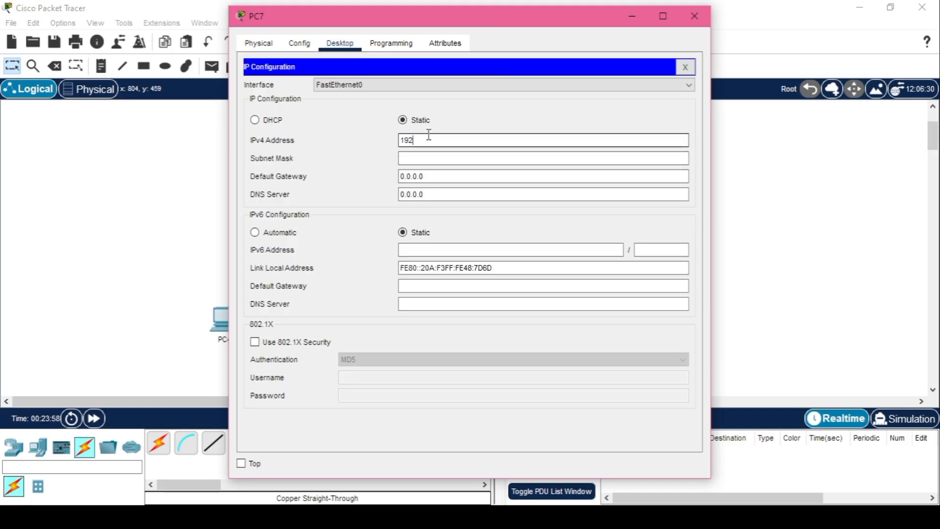
{"action": "type", "text": ".168.100.4"}
{"action": "key", "text": "Tab"}
{"action": "key", "text": "Tab"}
{"action": "type", "text": "1"}
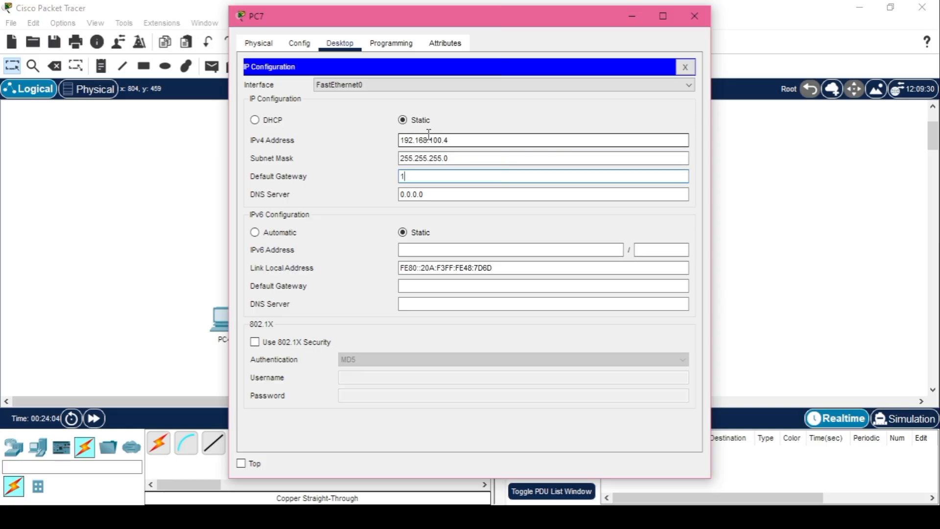
{"action": "type", "text": "92.168.100.1"}
{"action": "left_click", "coordinate": [706, 17]}
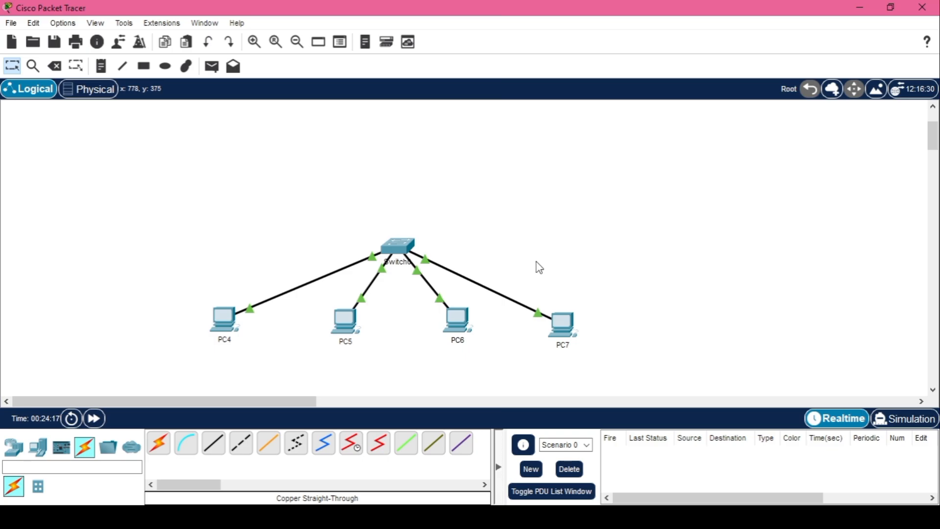
Examine the port status and VLAN settings of the switch's interfaces FastEthernet0/1, FastEthernet0/2 and FastEthernet0/4.
{"action": "left_click", "coordinate": [409, 254]}
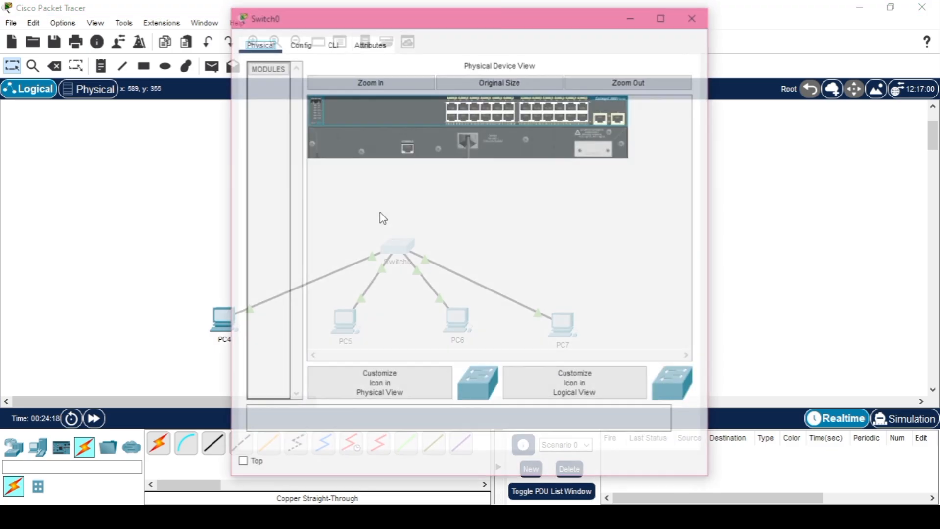
{"action": "left_click", "coordinate": [300, 44]}
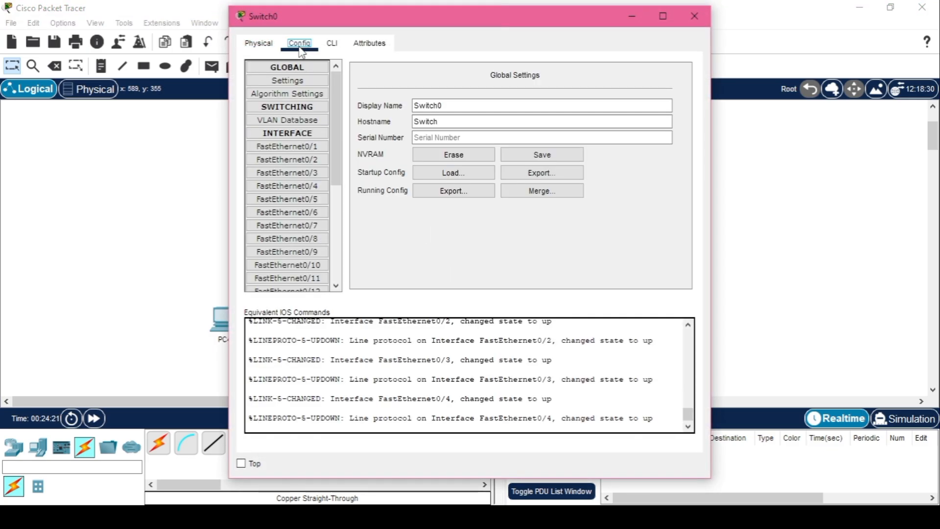
{"action": "left_click", "coordinate": [280, 147]}
{"action": "left_click", "coordinate": [282, 161]}
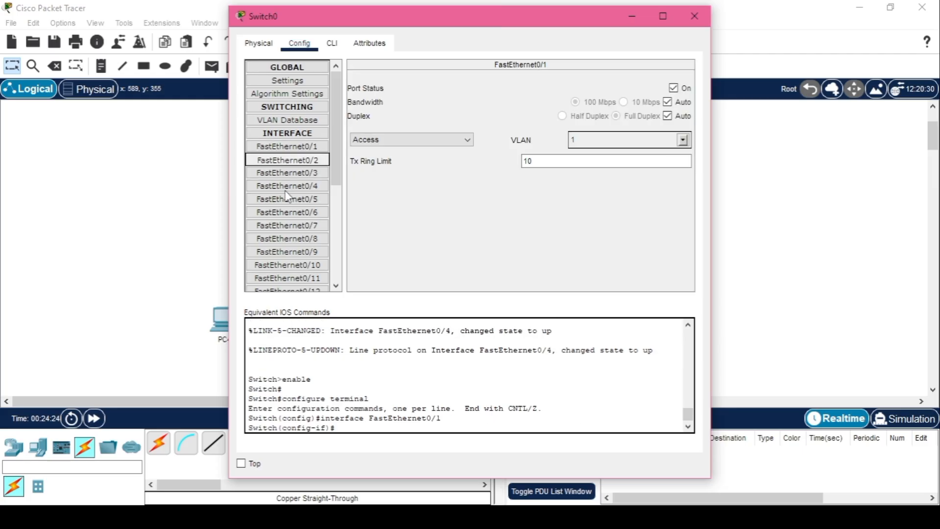
{"action": "left_click", "coordinate": [285, 190]}
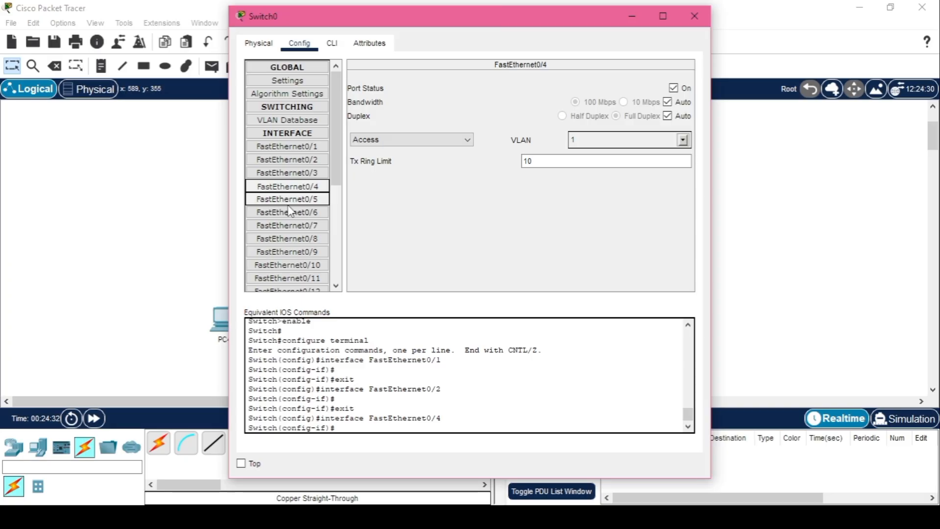
{"action": "left_click", "coordinate": [300, 149]}
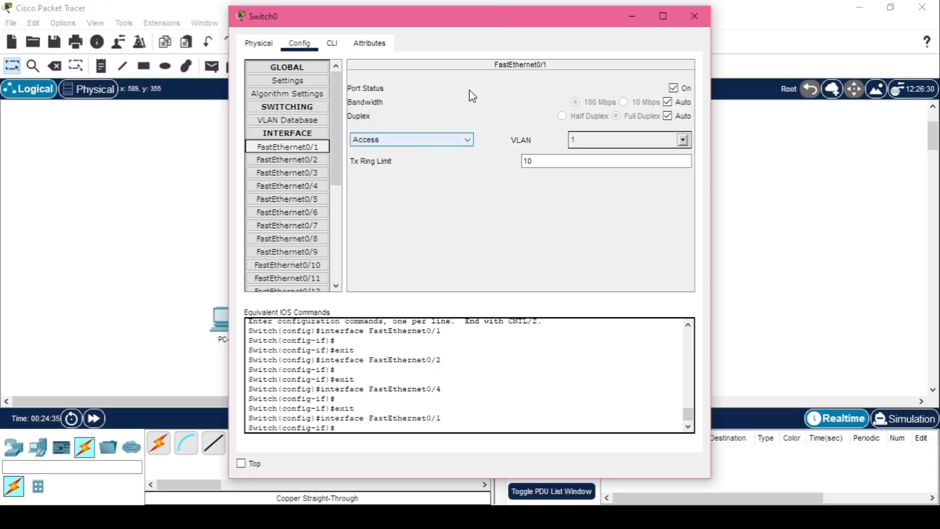
{"action": "left_click", "coordinate": [695, 17]}
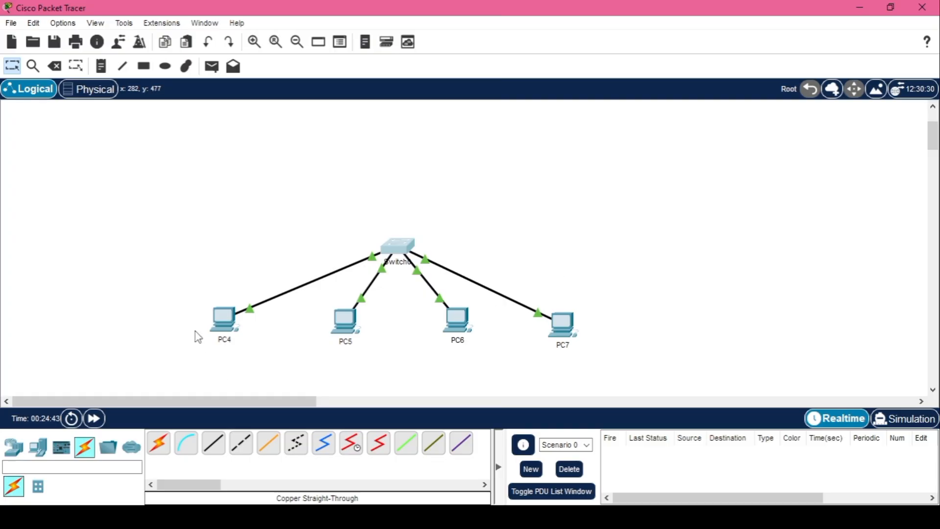
Send a simple PDU from PC4 to PC6 to test connectivity through the switch.
{"action": "left_click", "coordinate": [212, 67]}
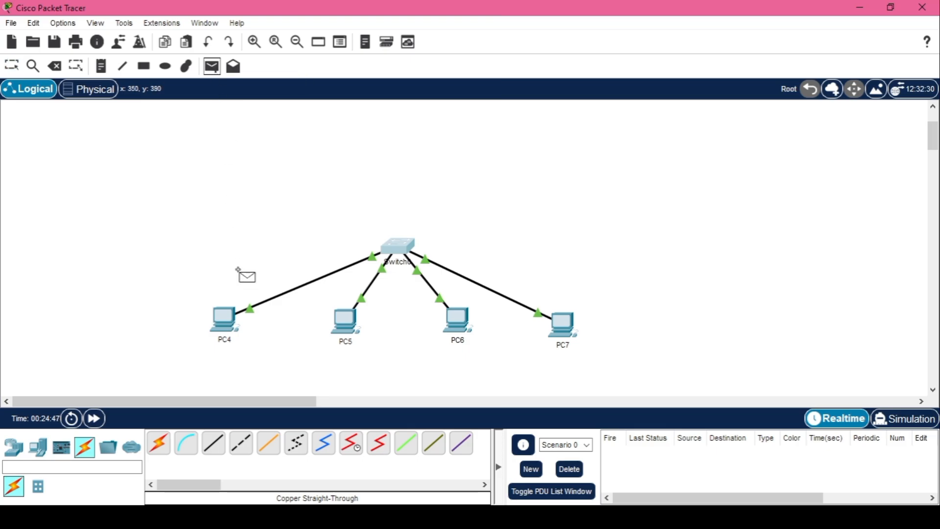
{"action": "left_click", "coordinate": [228, 322]}
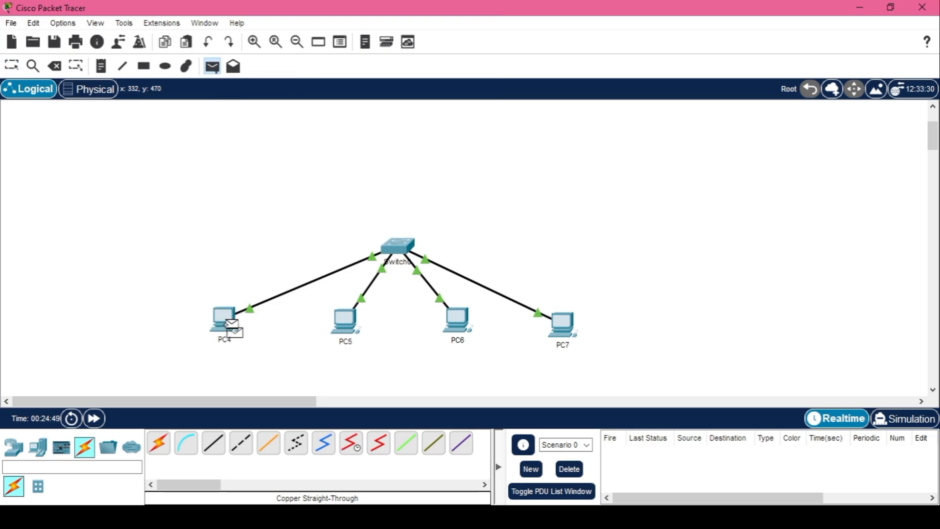
{"action": "left_click", "coordinate": [467, 322]}
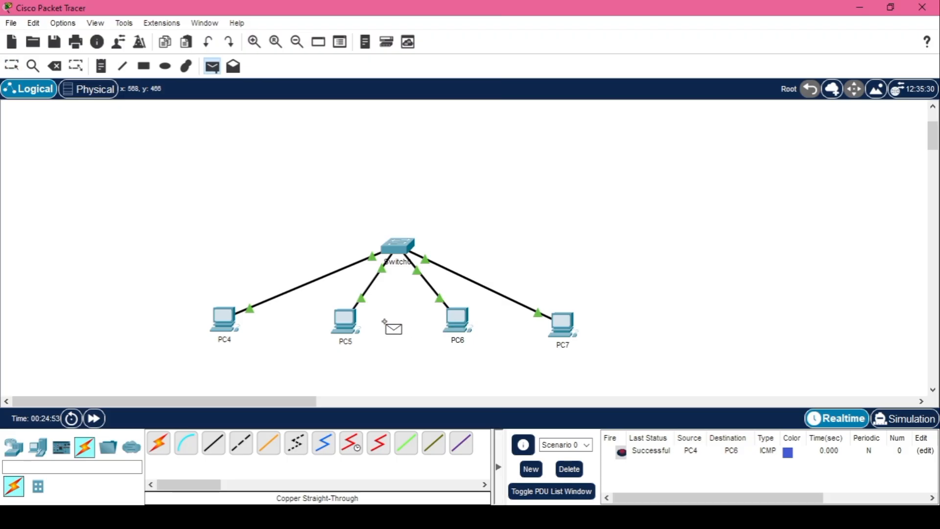
Test connectivity between PC5 and PC7 by sending a simple PDU in each direction.
{"action": "left_click", "coordinate": [349, 322]}
{"action": "left_click", "coordinate": [563, 318]}
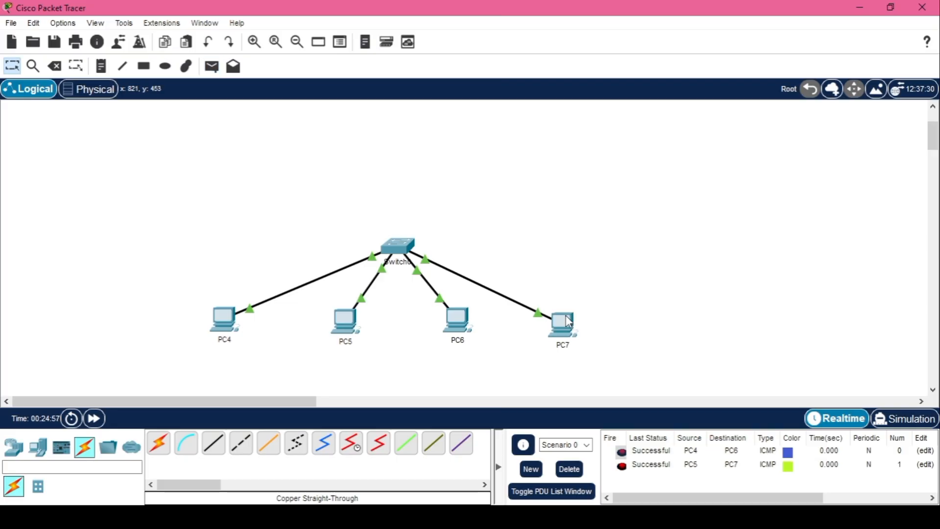
{"action": "left_click", "coordinate": [563, 318]}
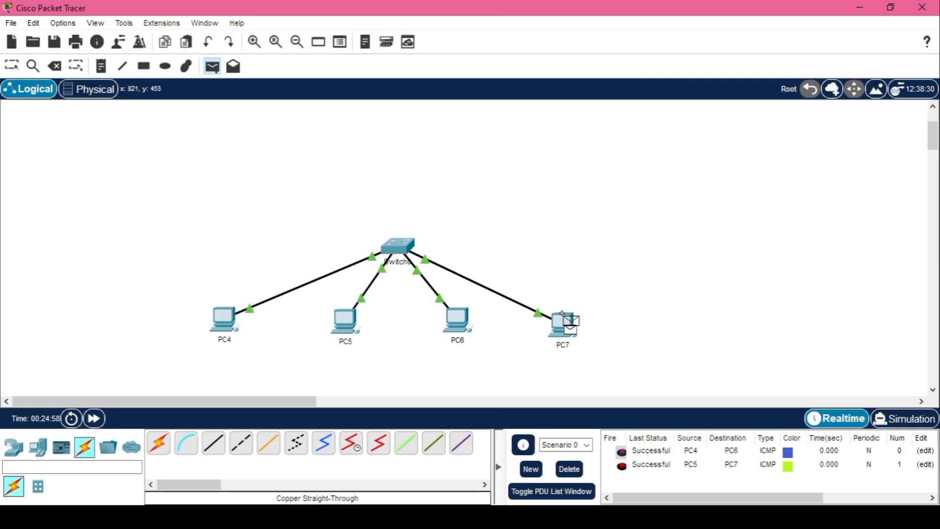
{"action": "left_click", "coordinate": [360, 333]}
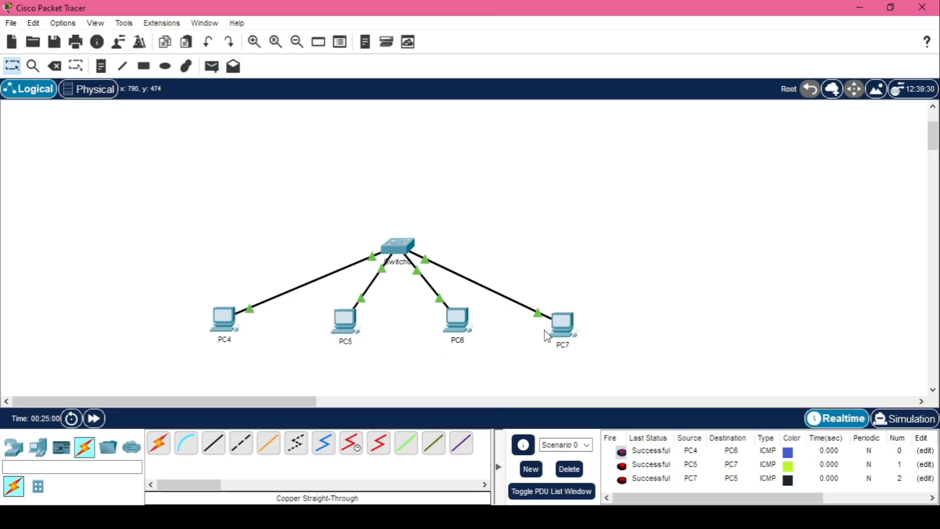